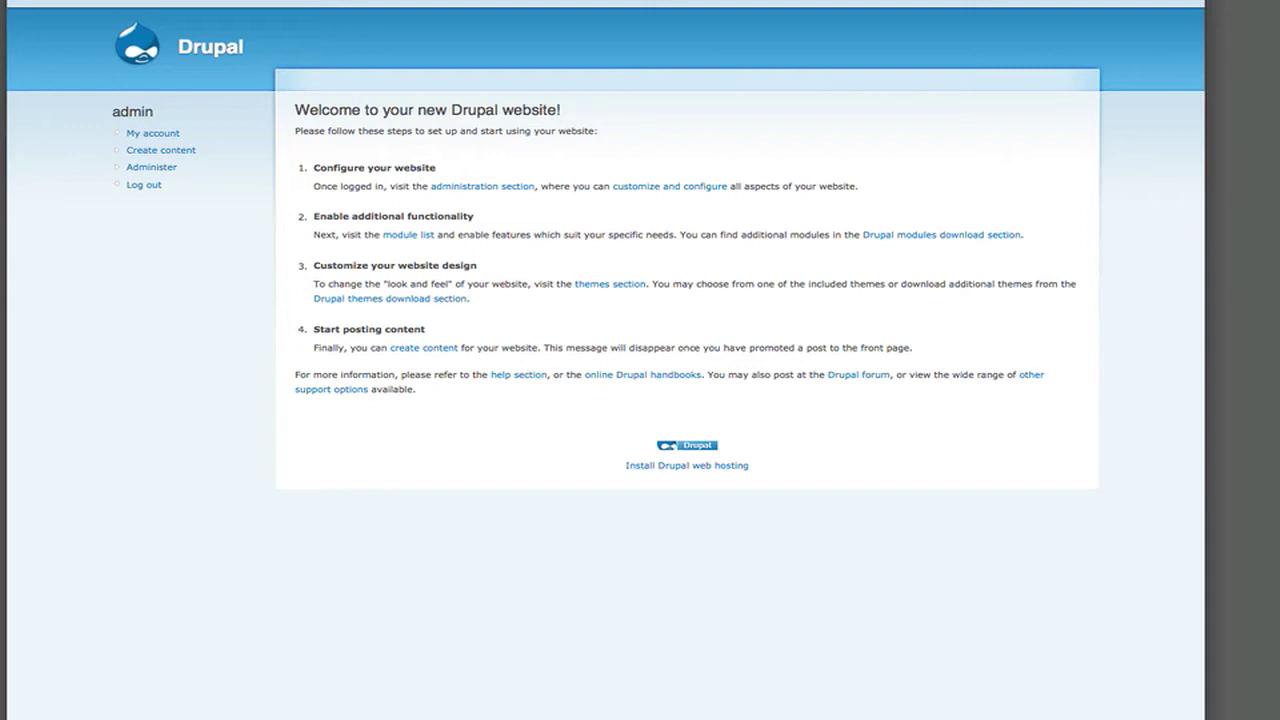
Step: Switch to the 'Sign Up for the Google Maps API' browser tab
click(352, 1)
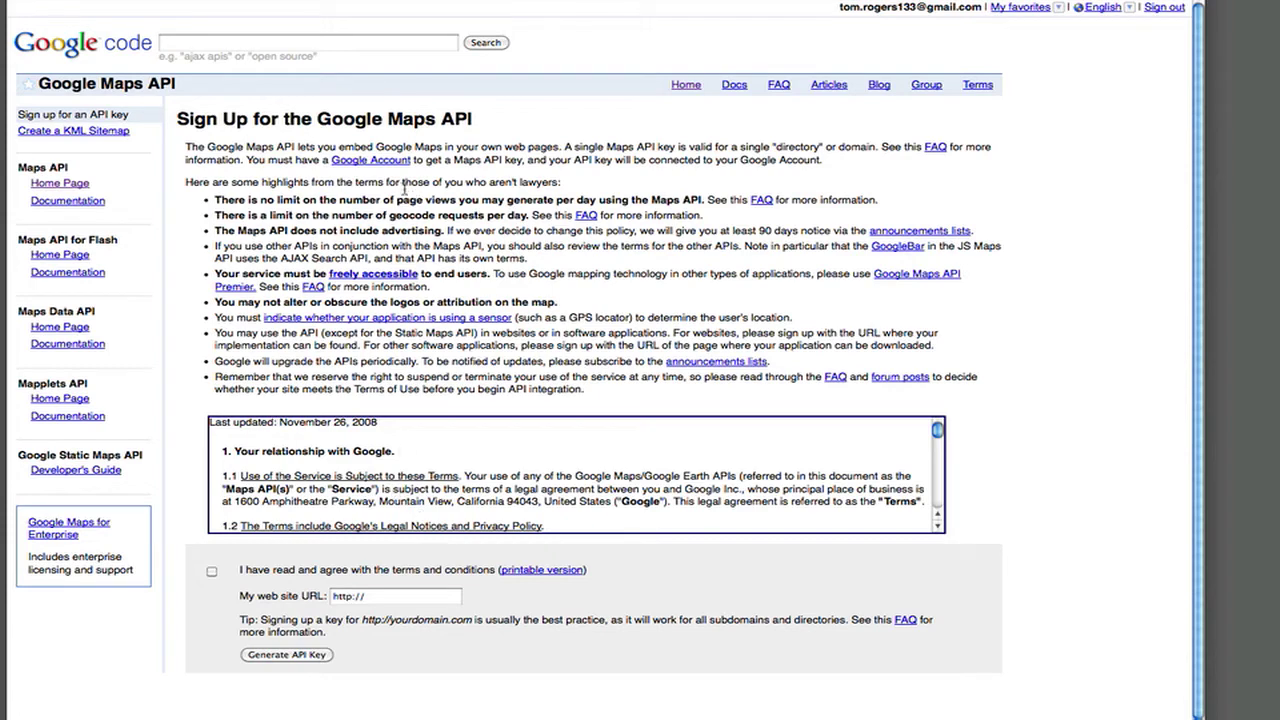
Step: Fill in the site's address in 'My web site URL' and dismiss the warning alert
drag(403, 183, 408, 322)
scroll(406, 200, down, 1)
scroll(408, 320, up, 1)
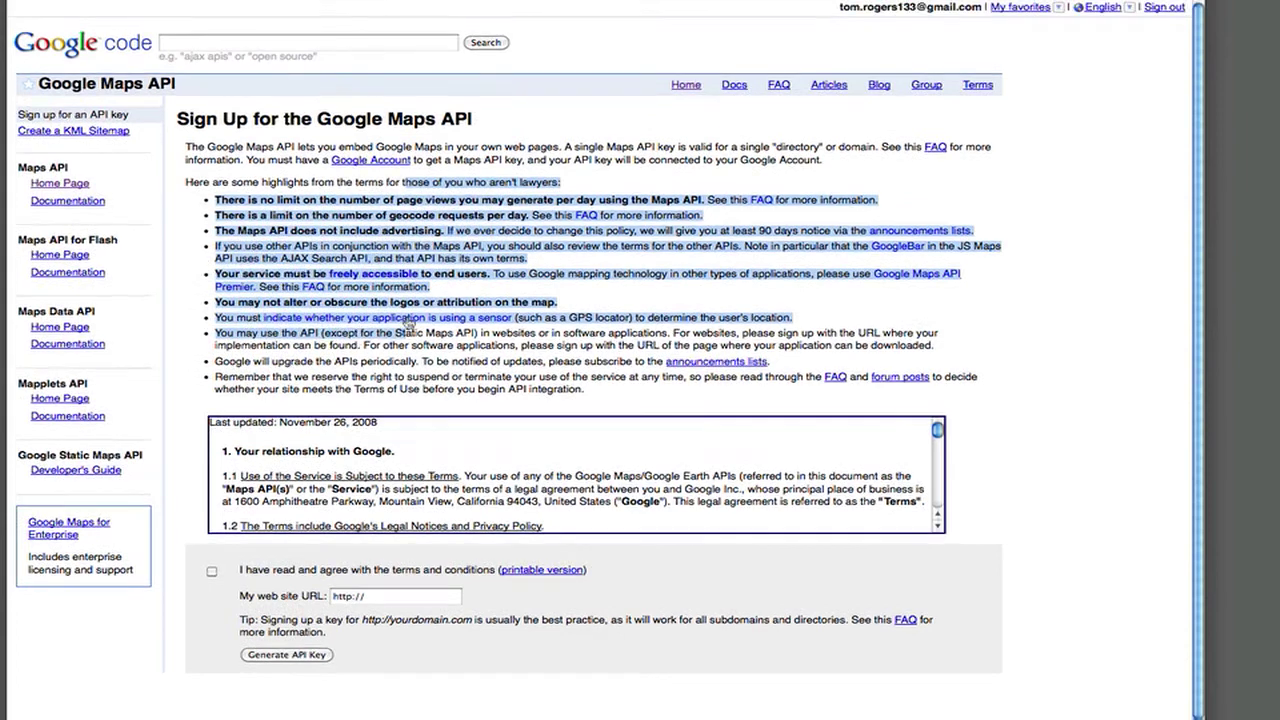
click(581, 621)
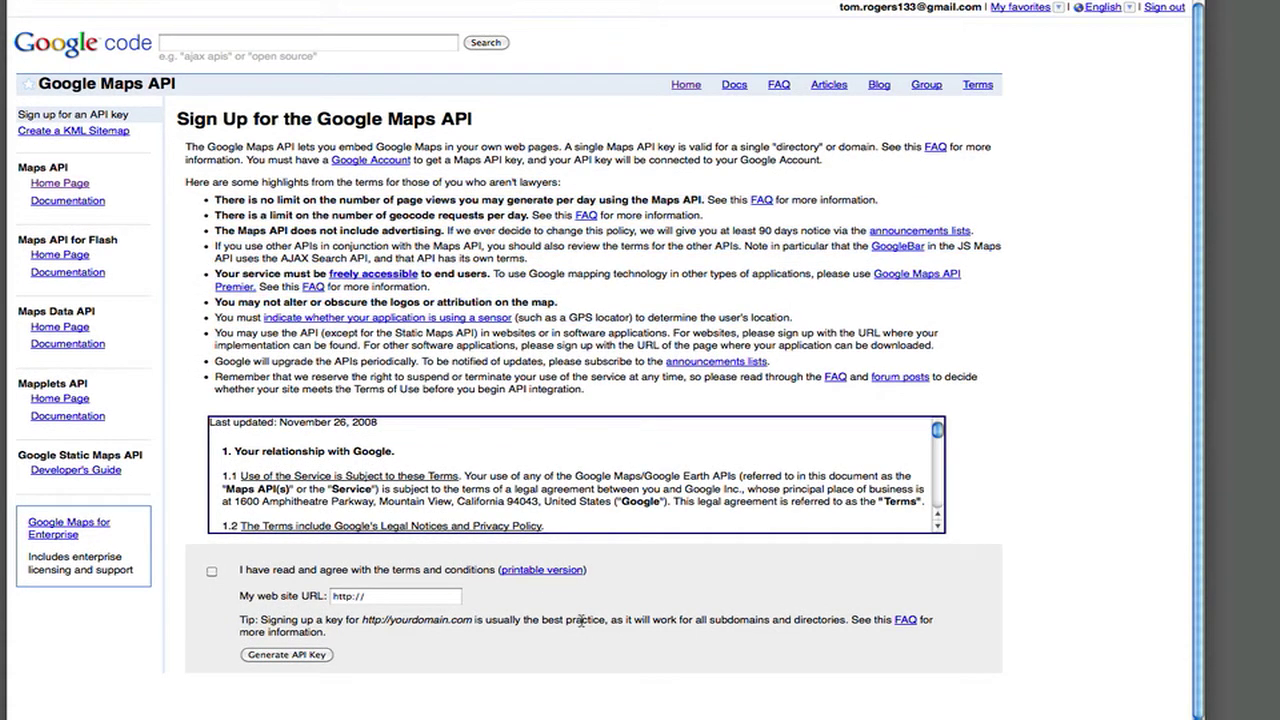
click(393, 598)
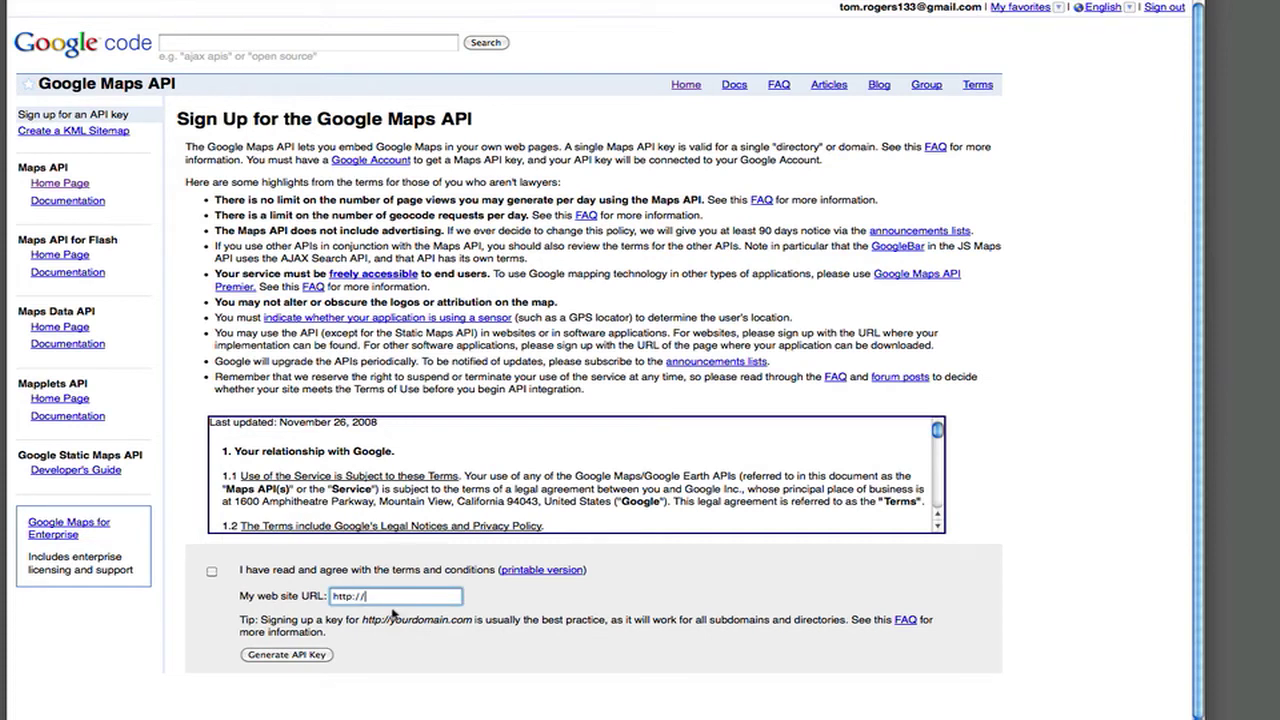
text(t)
click(383, 612)
key(Return)
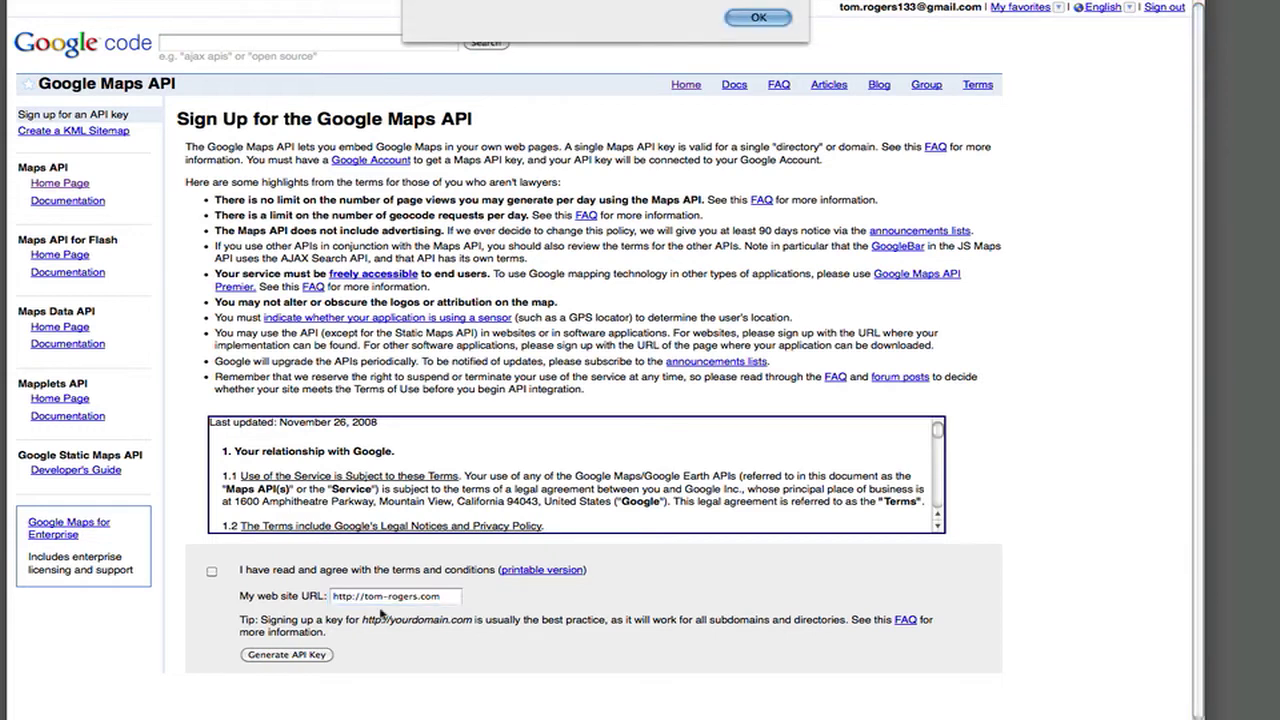
key(Return)
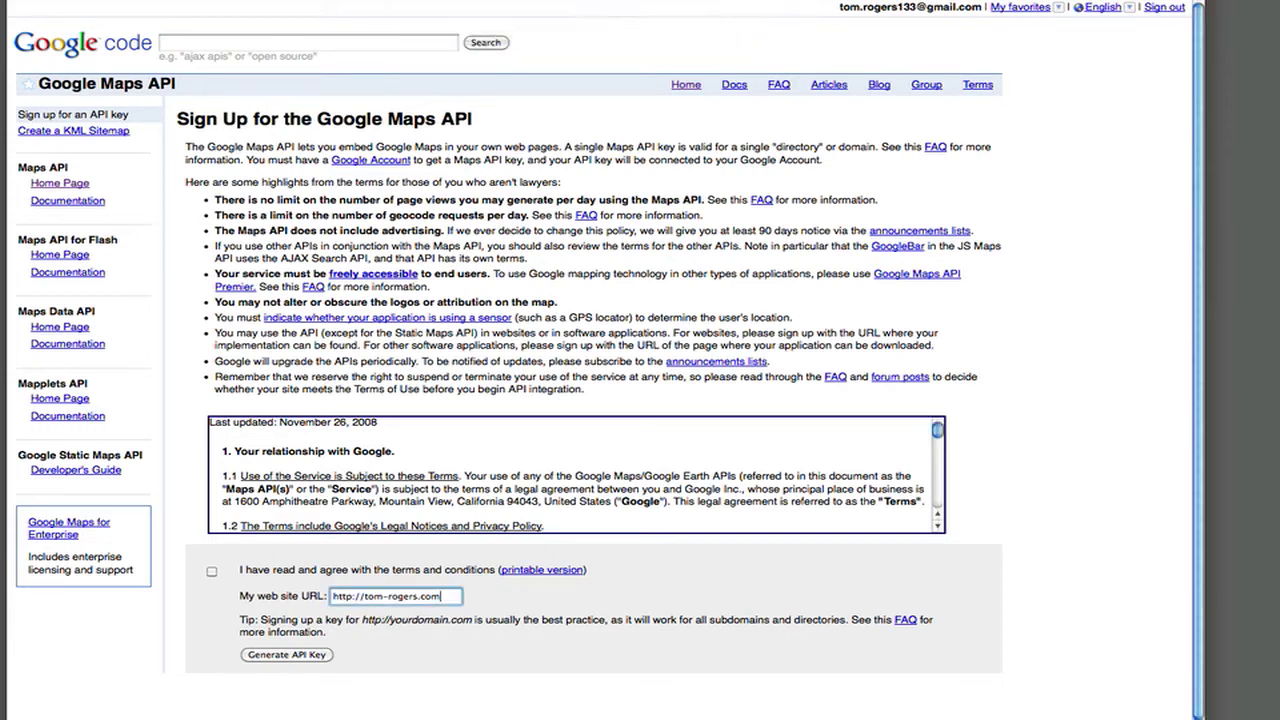
Step: Accept the terms and conditions and generate the Google Maps API key
click(299, 566)
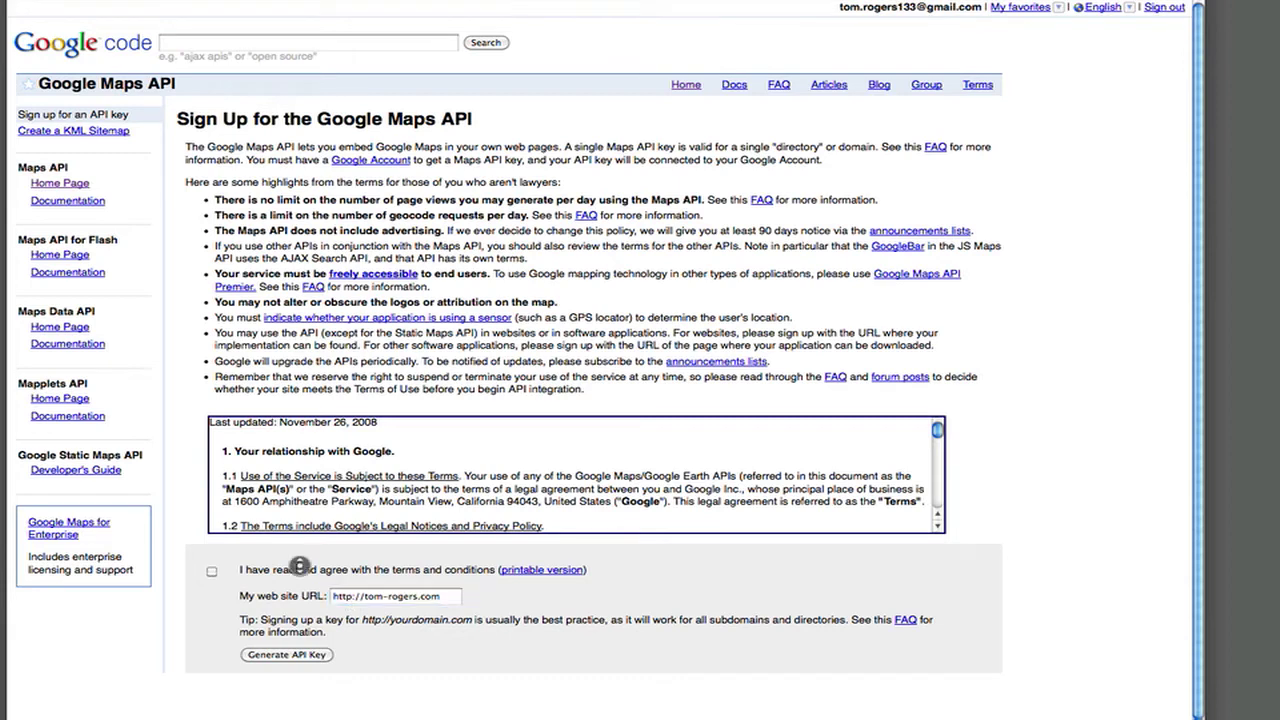
click(207, 570)
click(266, 656)
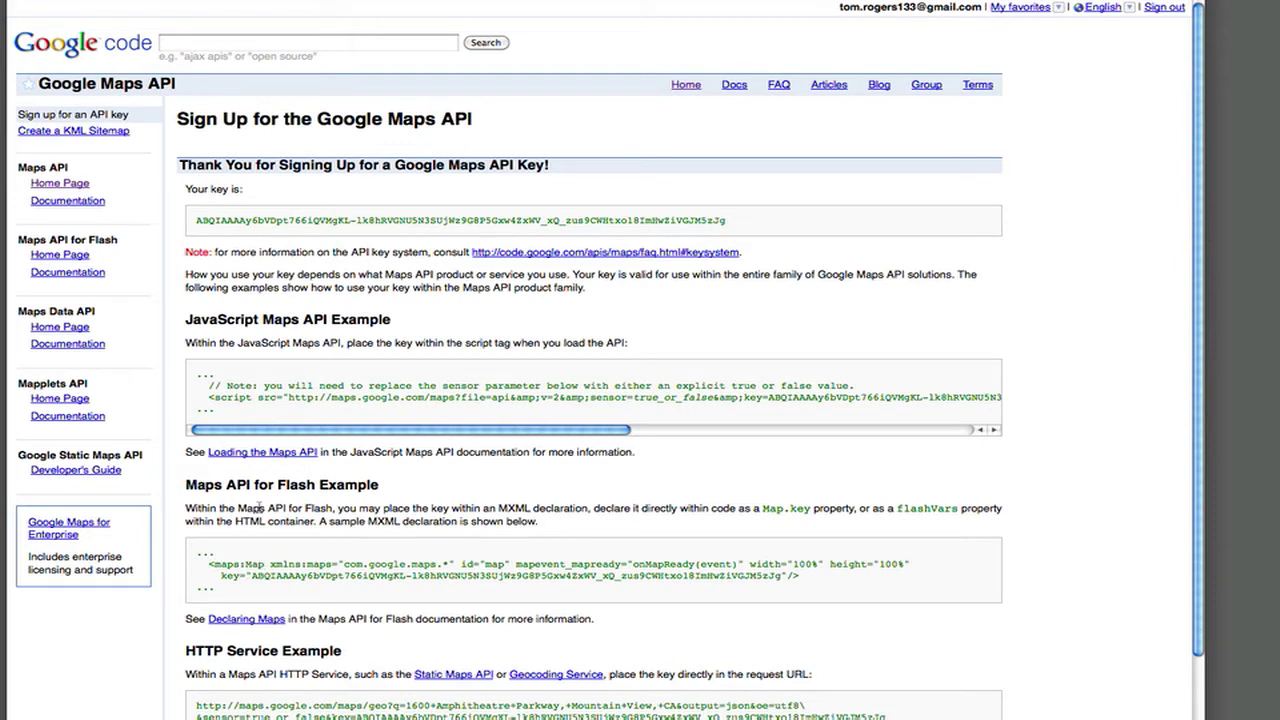
Step: Select the entire generated API key and return to the Drupal tab
triple_click(266, 220)
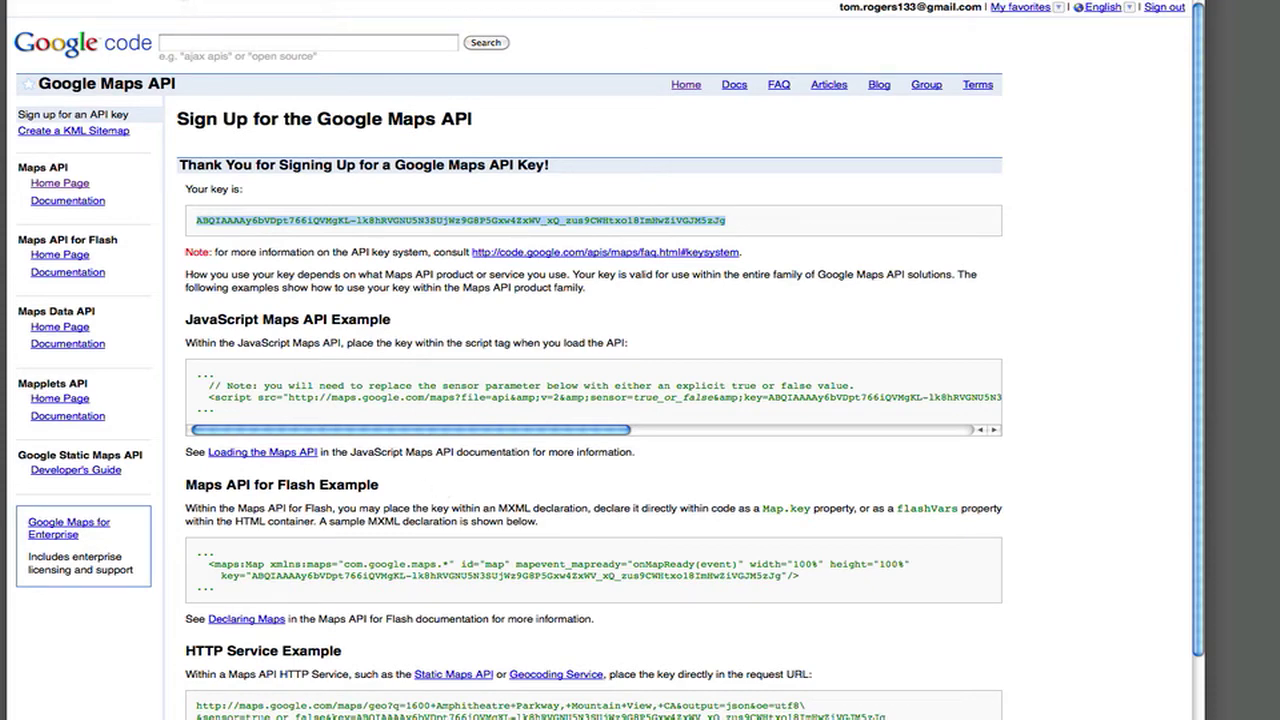
click(190, 0)
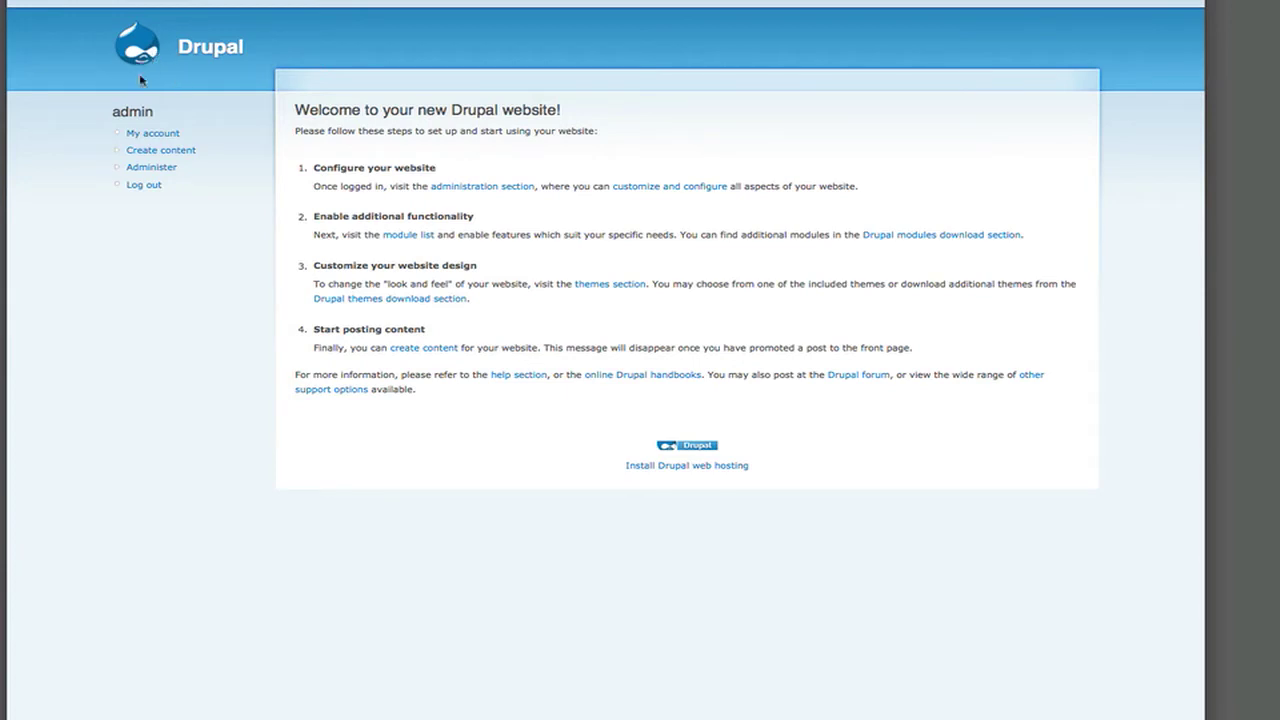
Step: Go to Administer > Site building > Modules
click(150, 167)
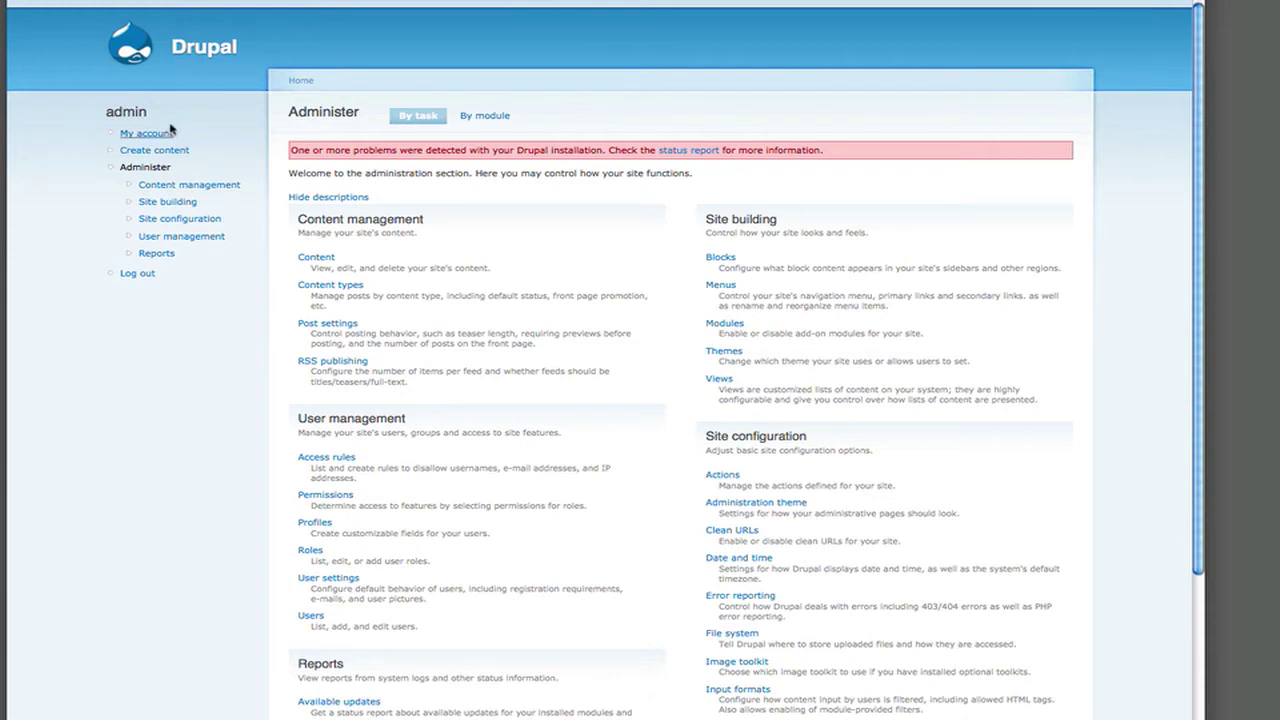
click(166, 202)
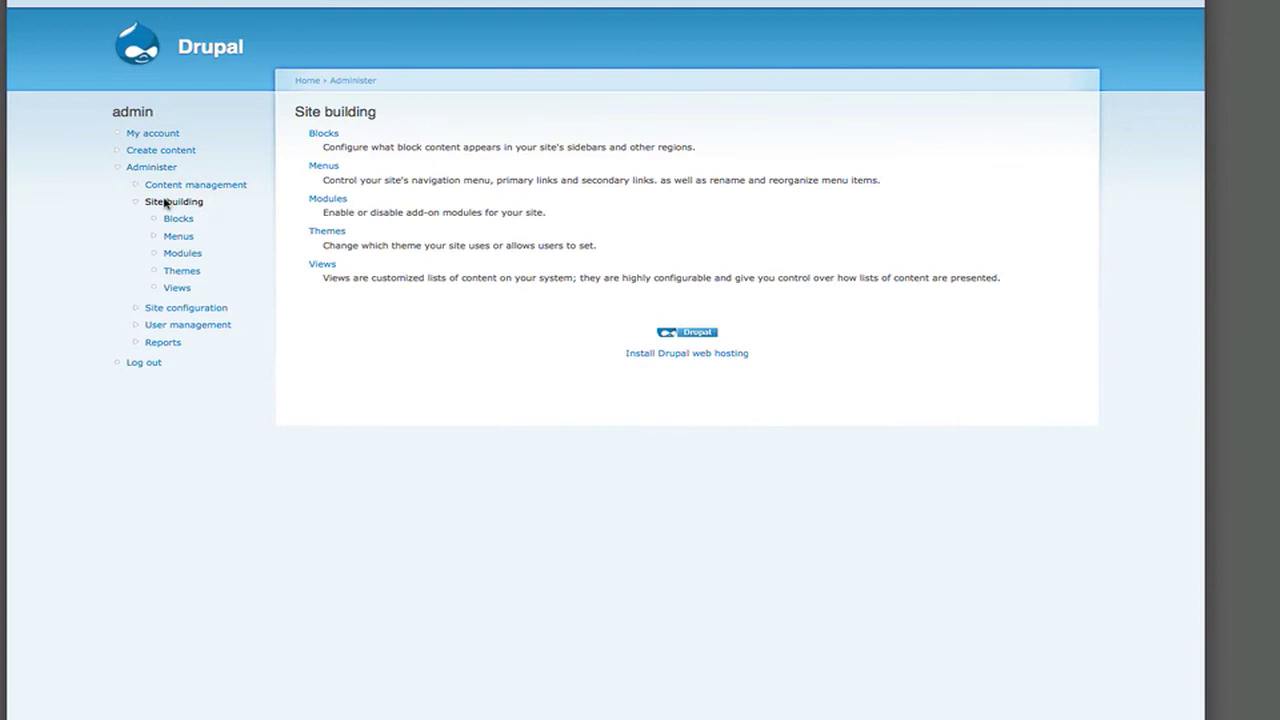
click(172, 255)
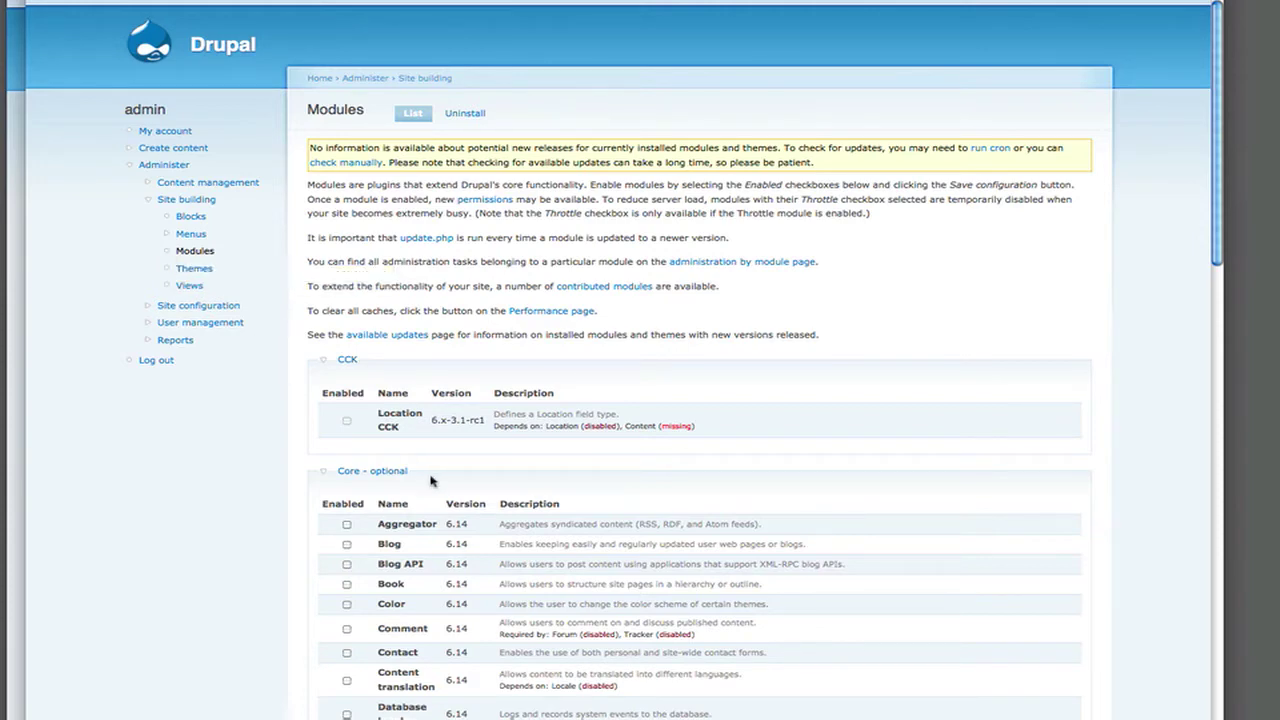
scroll(430, 487, down, 1)
scroll(430, 487, down, 20)
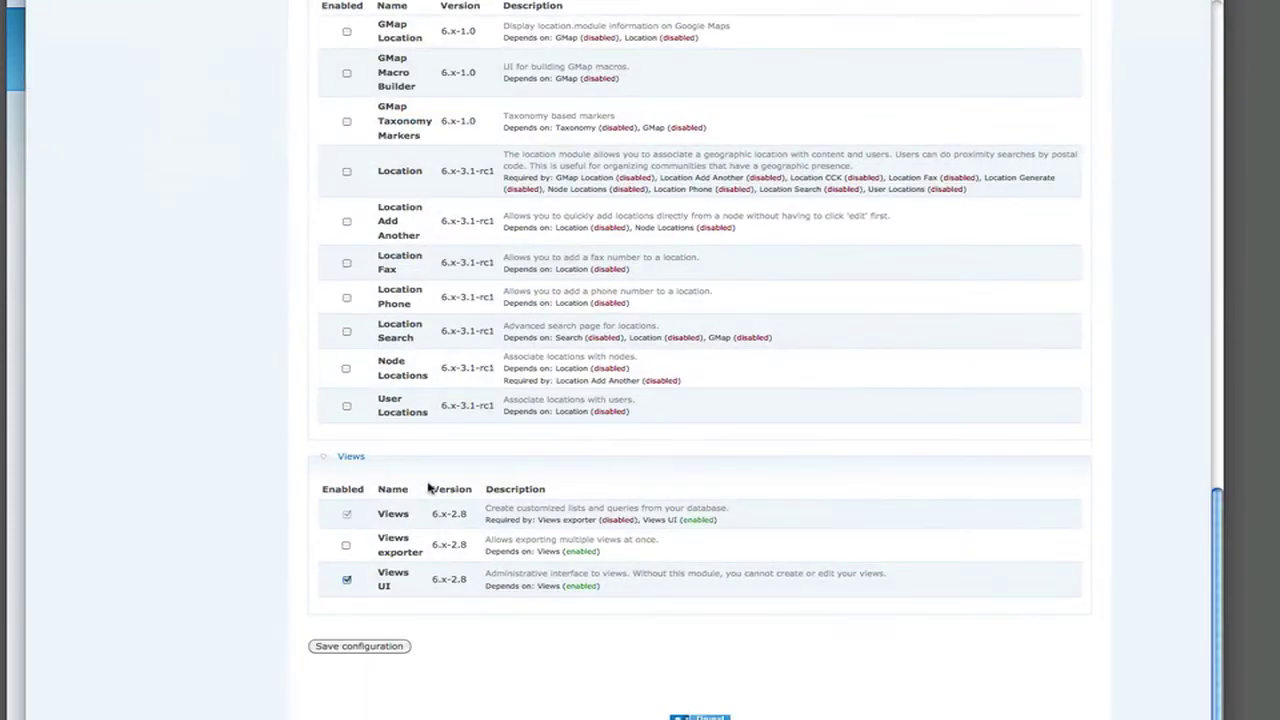
scroll(430, 487, up, 12)
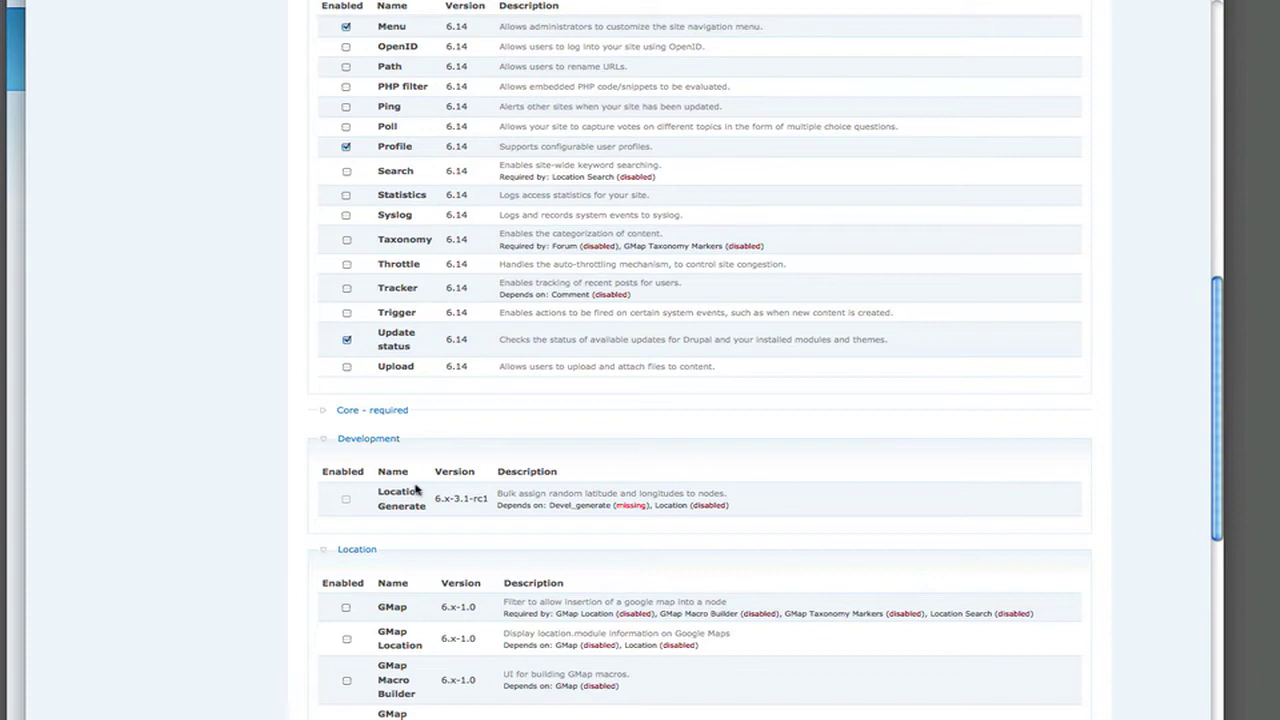
Step: Tick GMap Location and save the module configuration
click(345, 638)
scroll(313, 693, down, 5)
scroll(313, 693, down, 3)
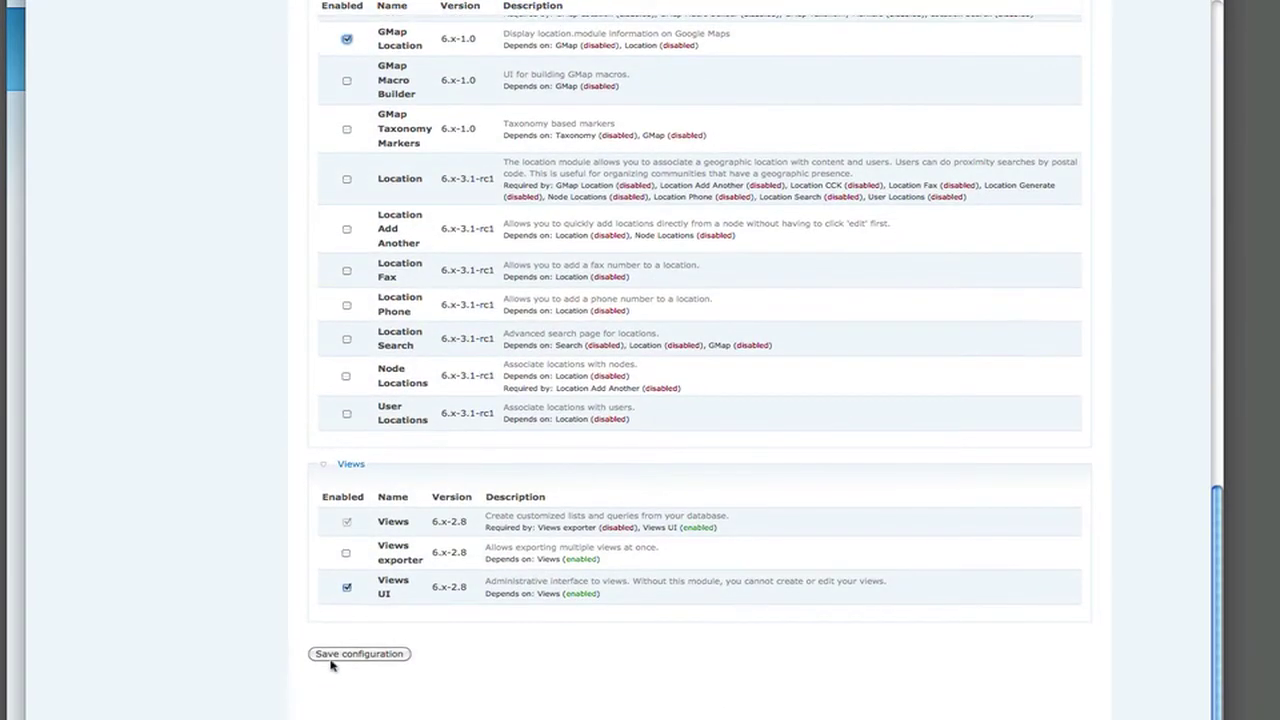
click(333, 660)
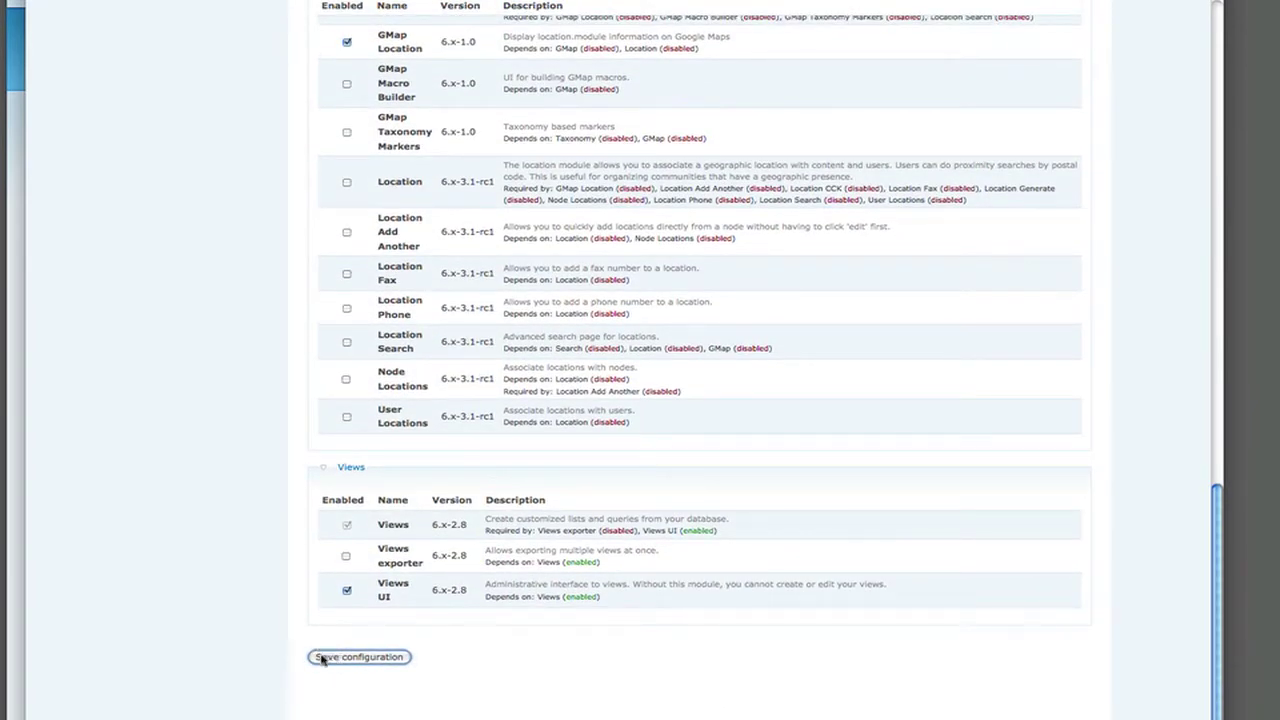
click(320, 658)
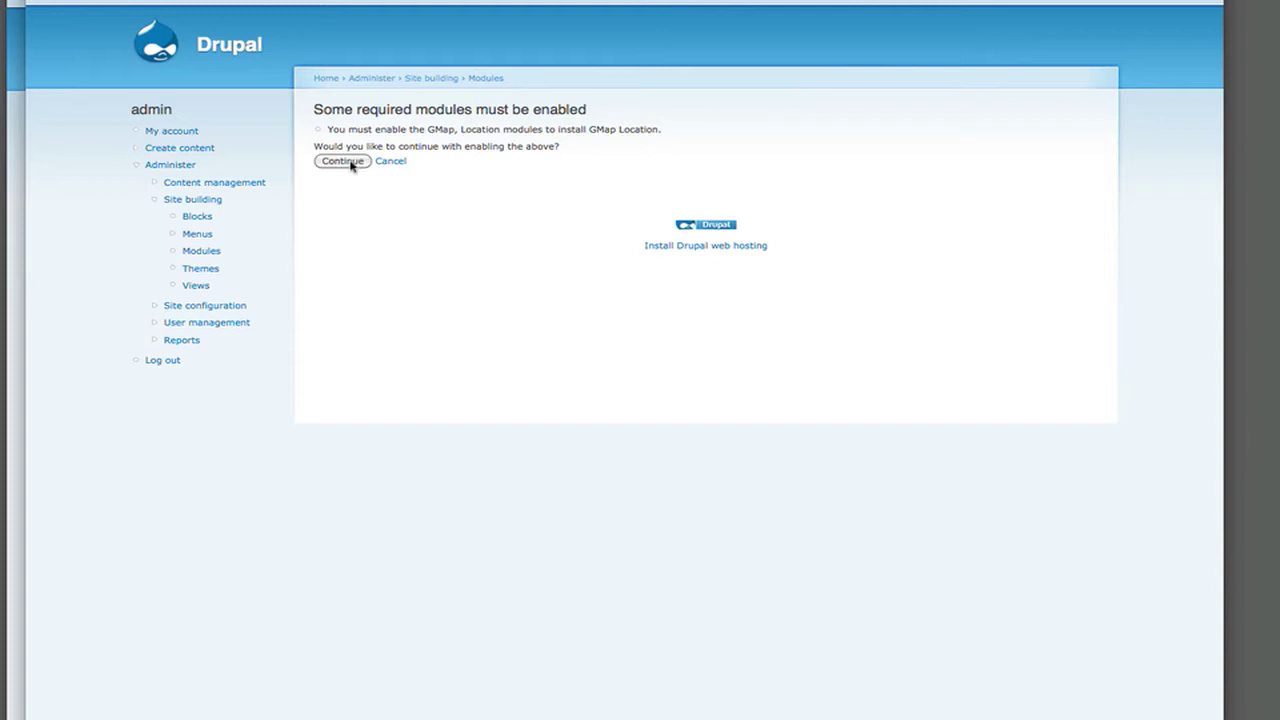
Step: Confirm enabling GMap and Location, then enable Node Locations and save the modules
click(350, 163)
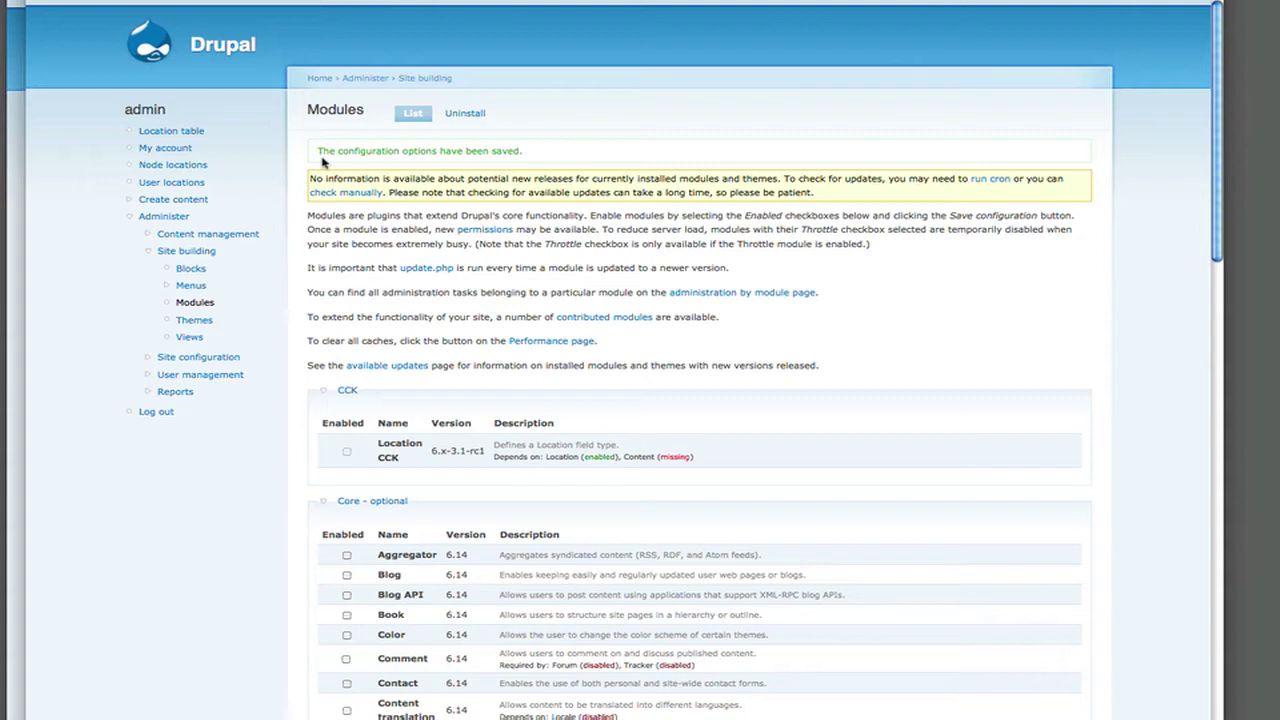
key(End)
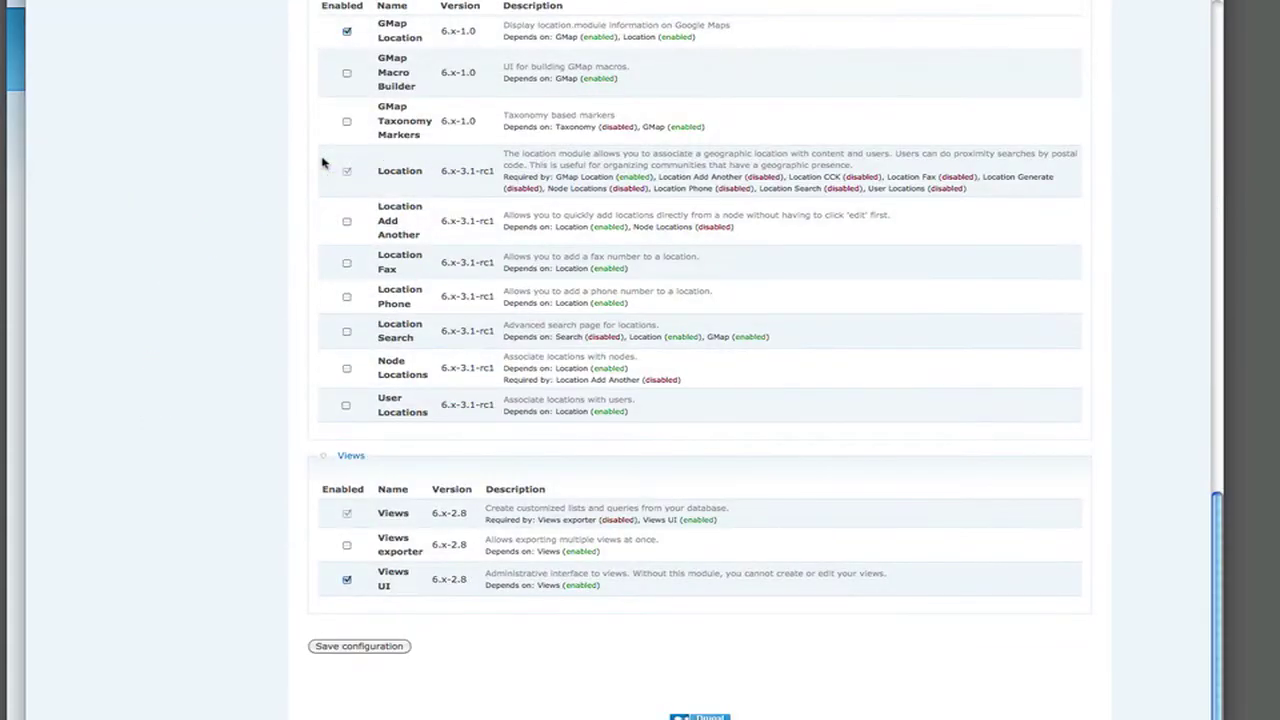
scroll(333, 137, up, 1)
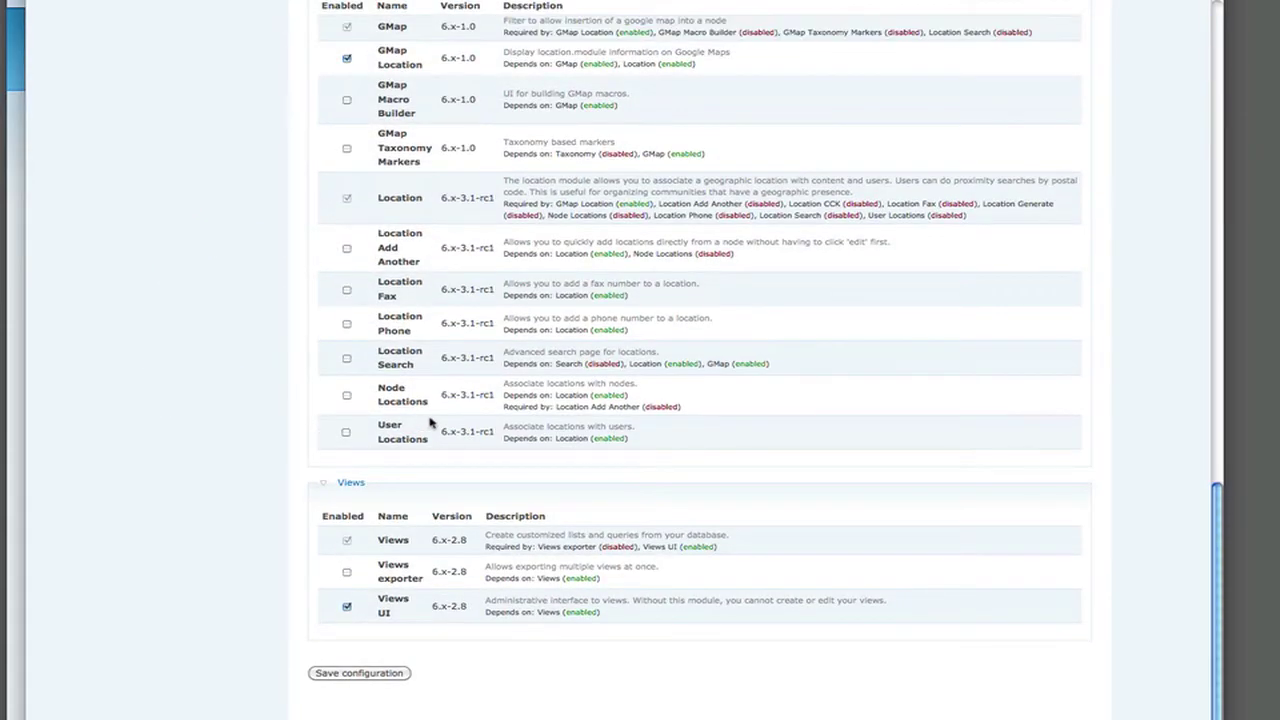
click(383, 397)
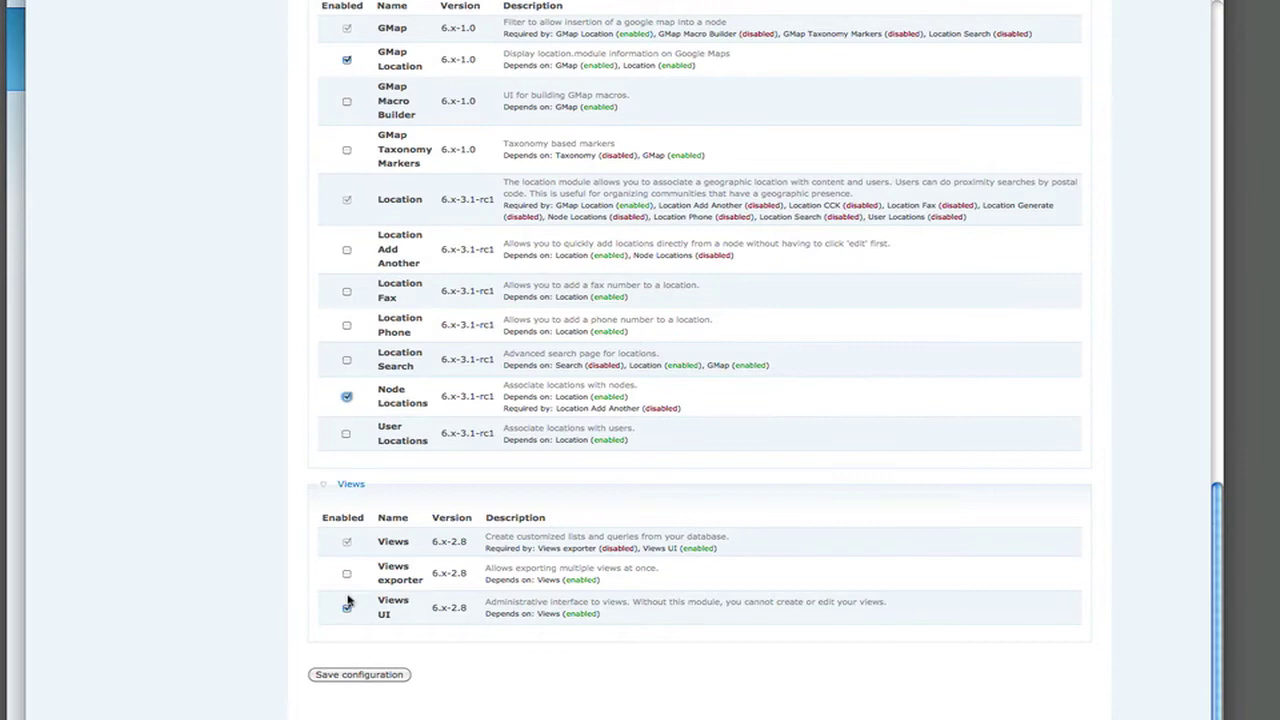
click(342, 677)
scroll(342, 677, down, 1)
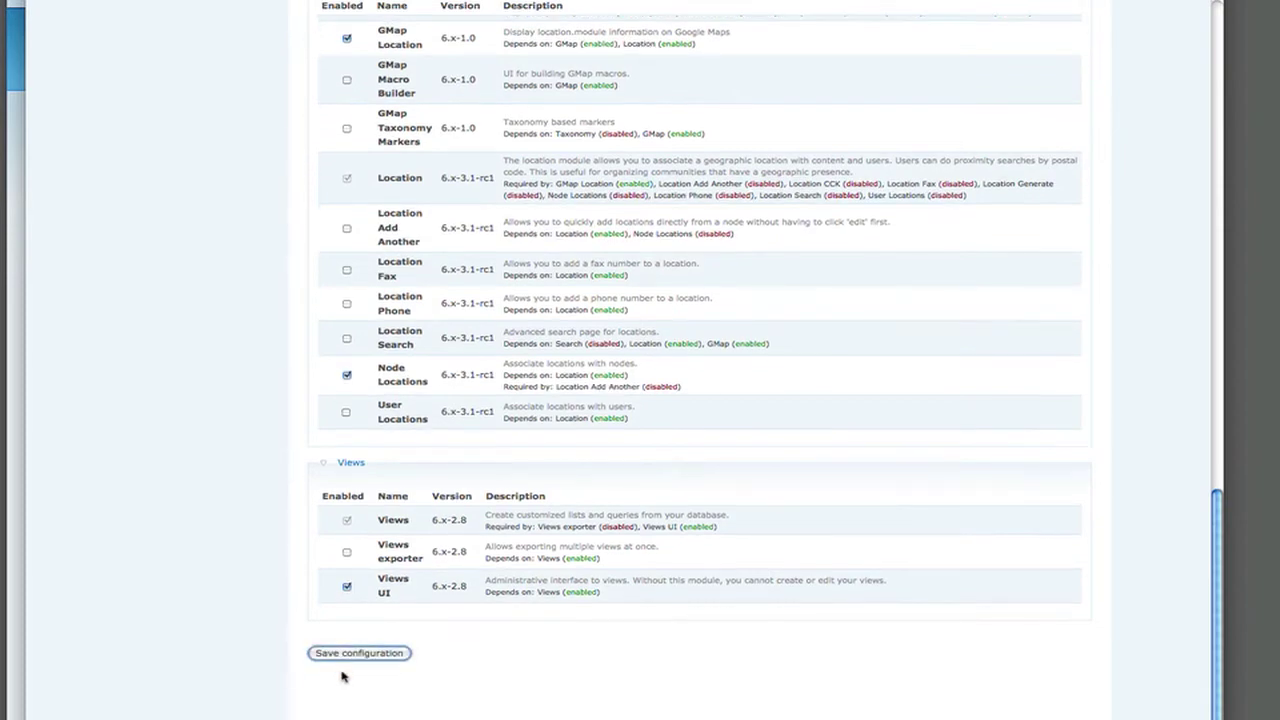
scroll(342, 677, up, 1)
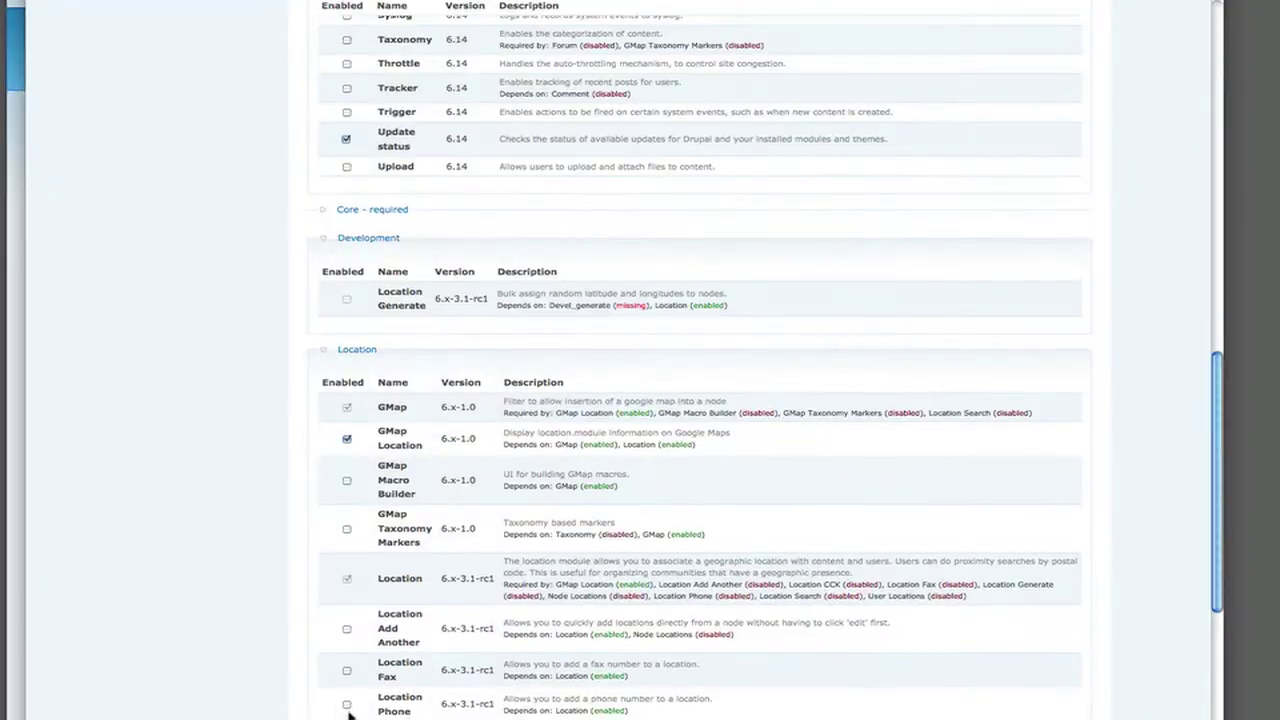
scroll(343, 712, down, 8)
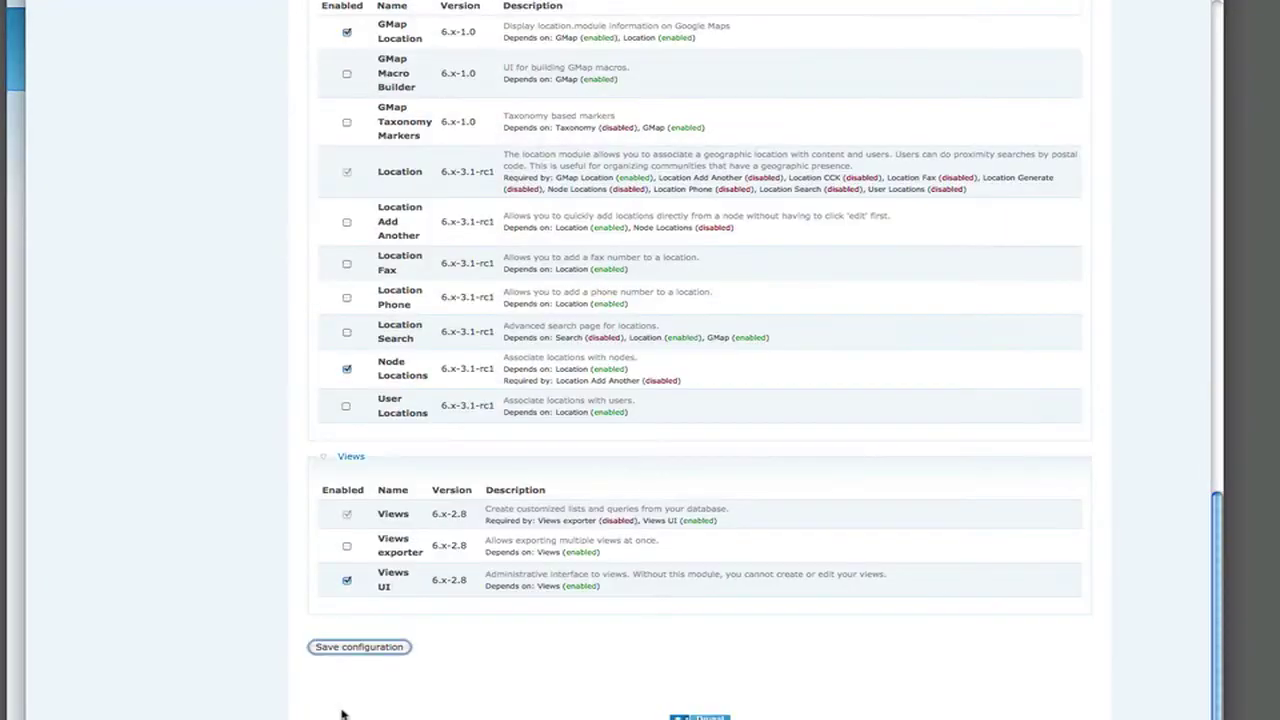
click(329, 649)
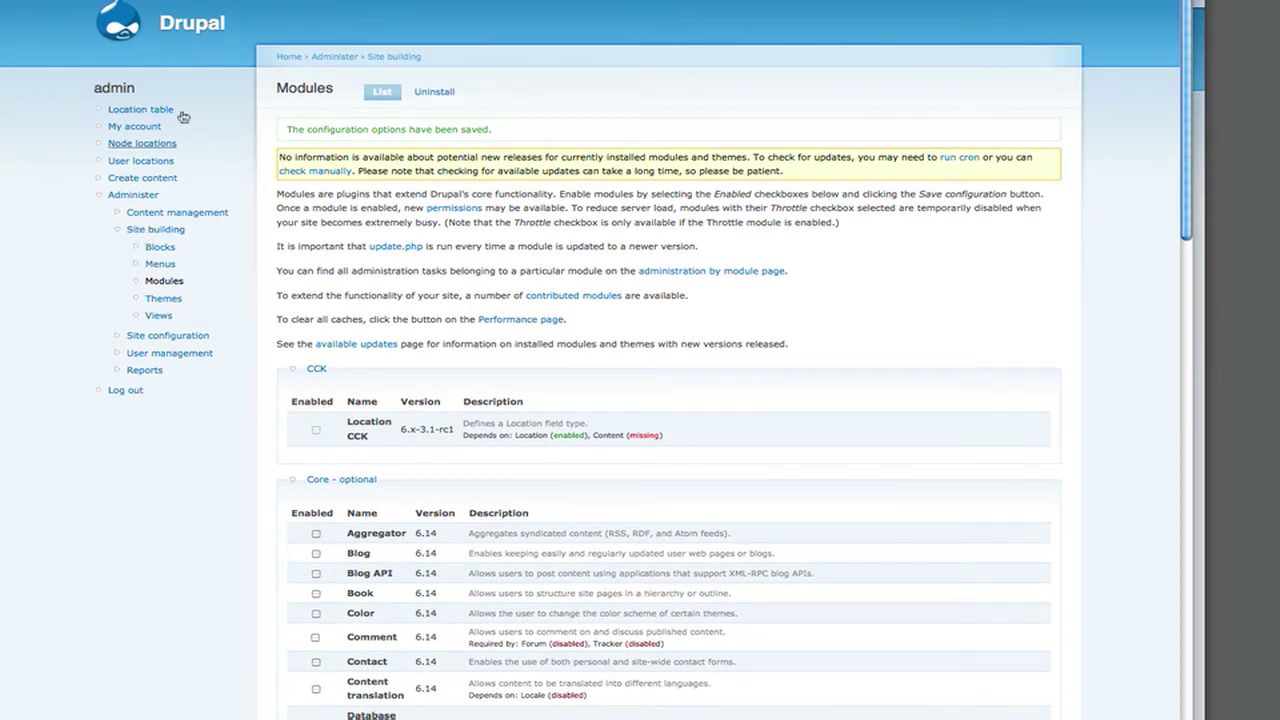
Step: Go to Content management > Content types > Add content type
click(165, 211)
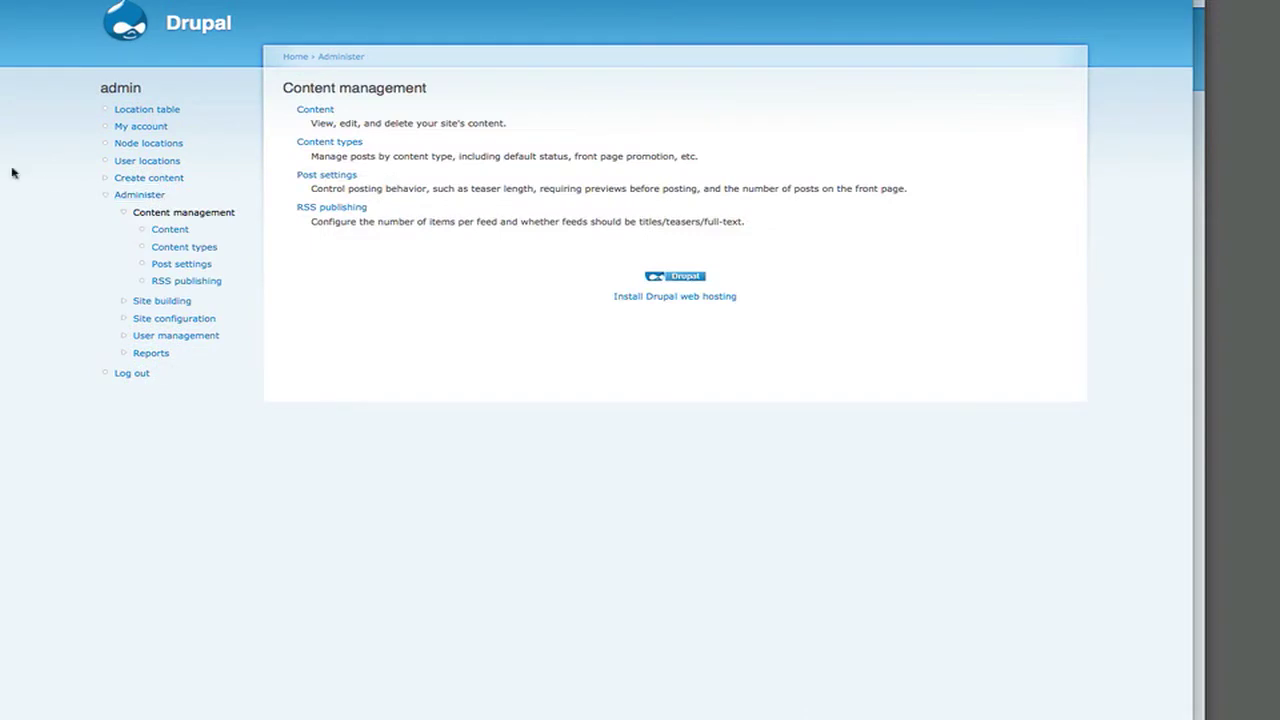
click(322, 142)
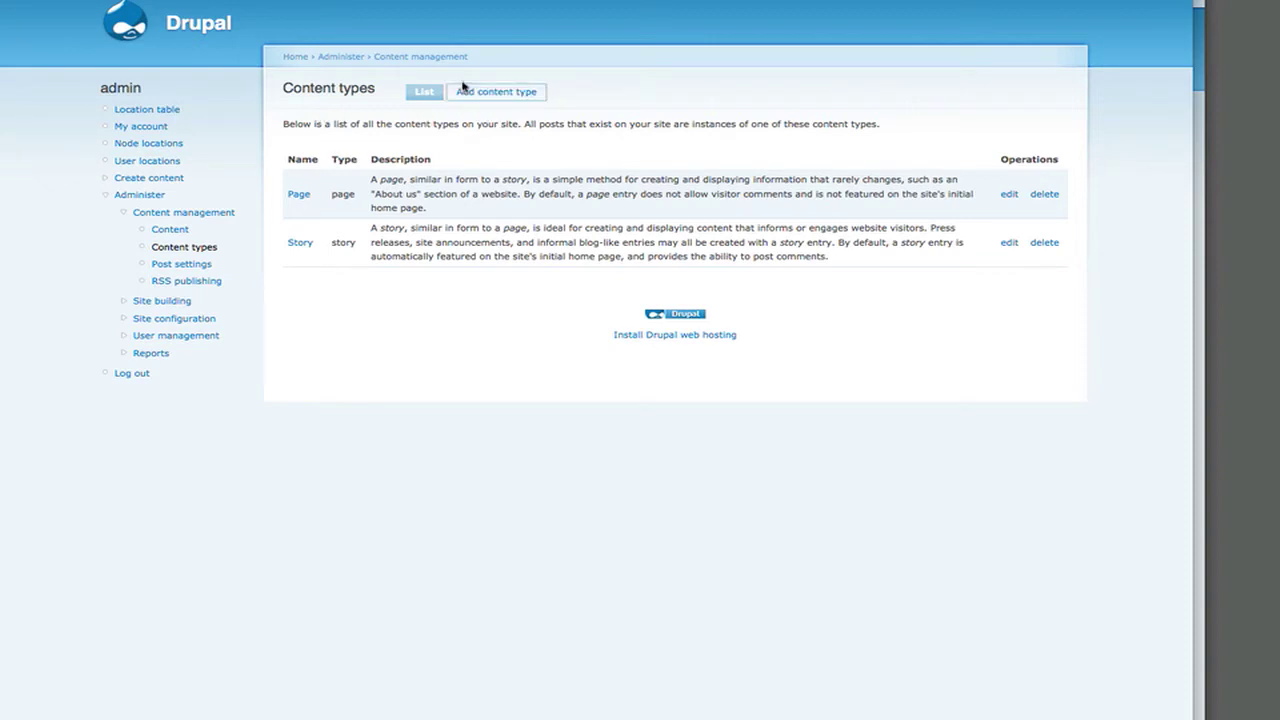
click(463, 88)
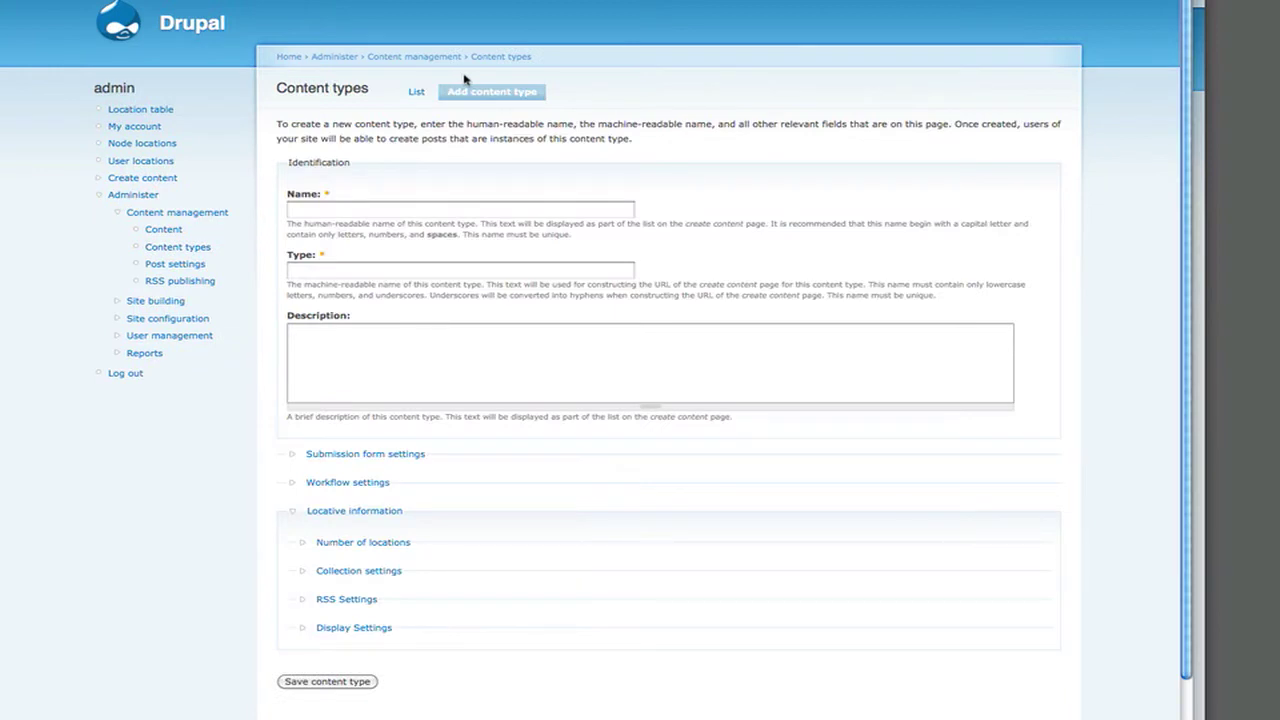
Step: Enter 'event' as both the content type name and machine-readable type
click(453, 205)
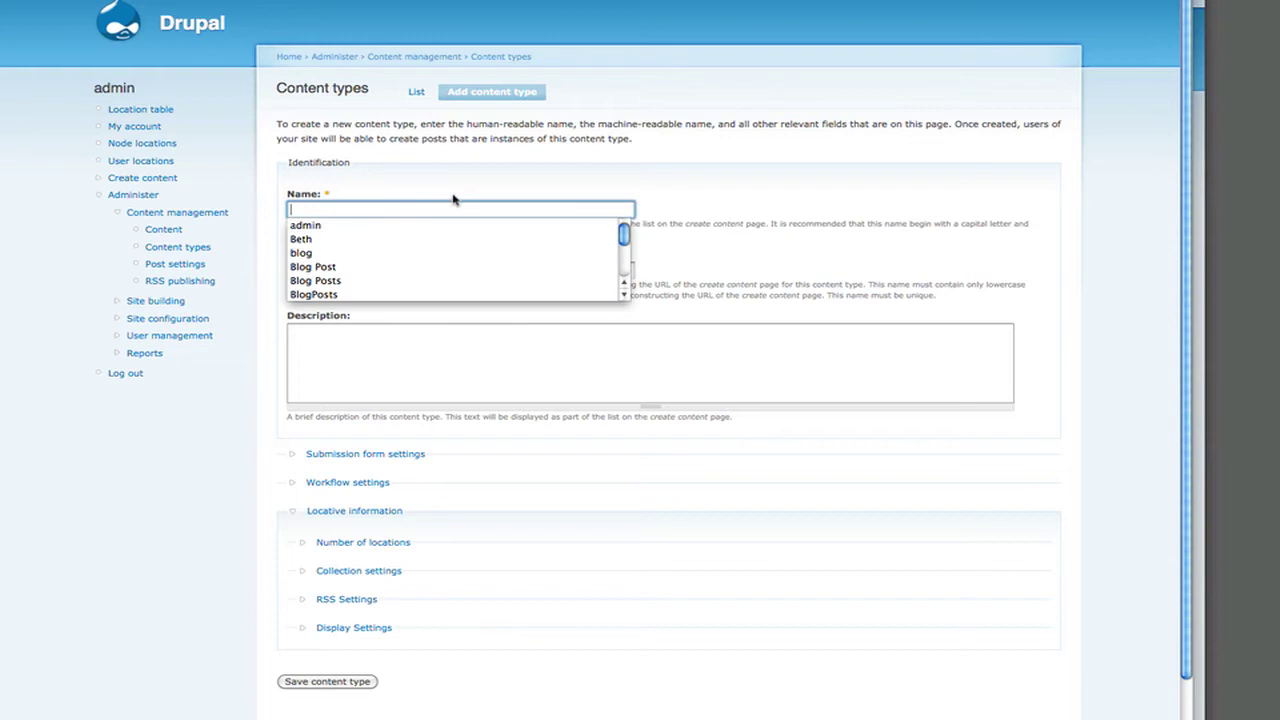
text(e)
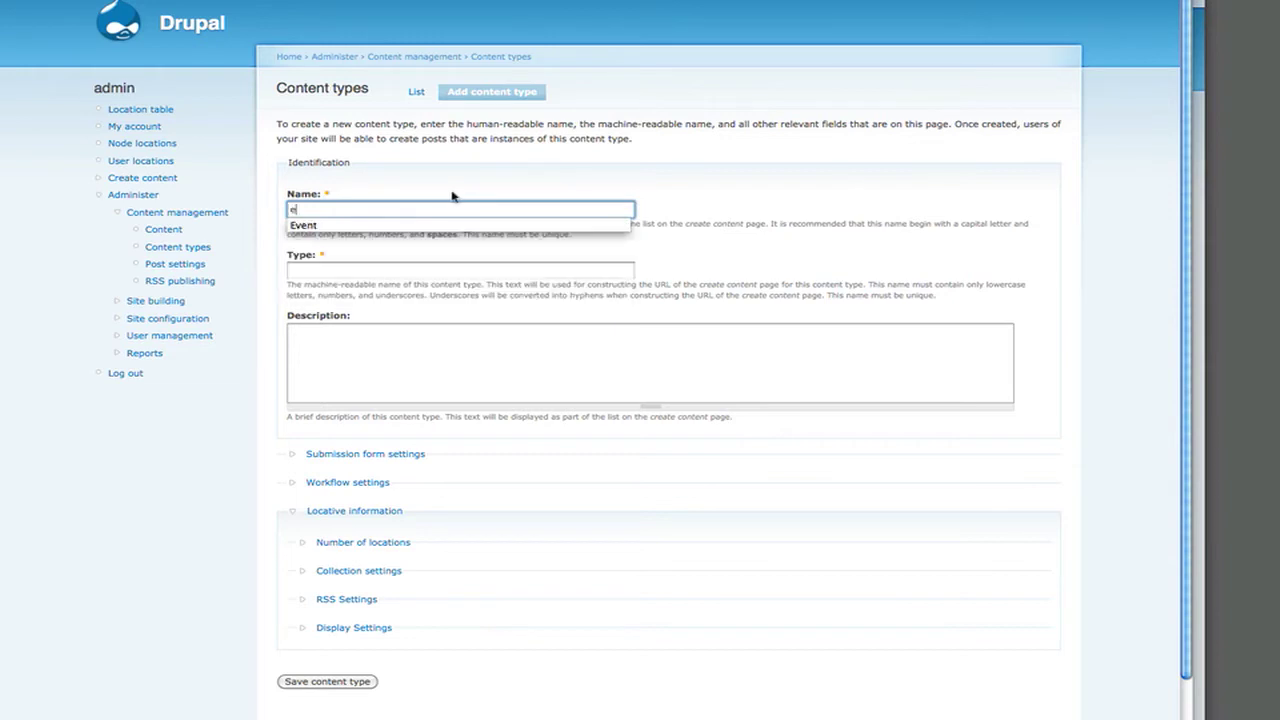
text(ven)
scroll(445, 192, down, 1)
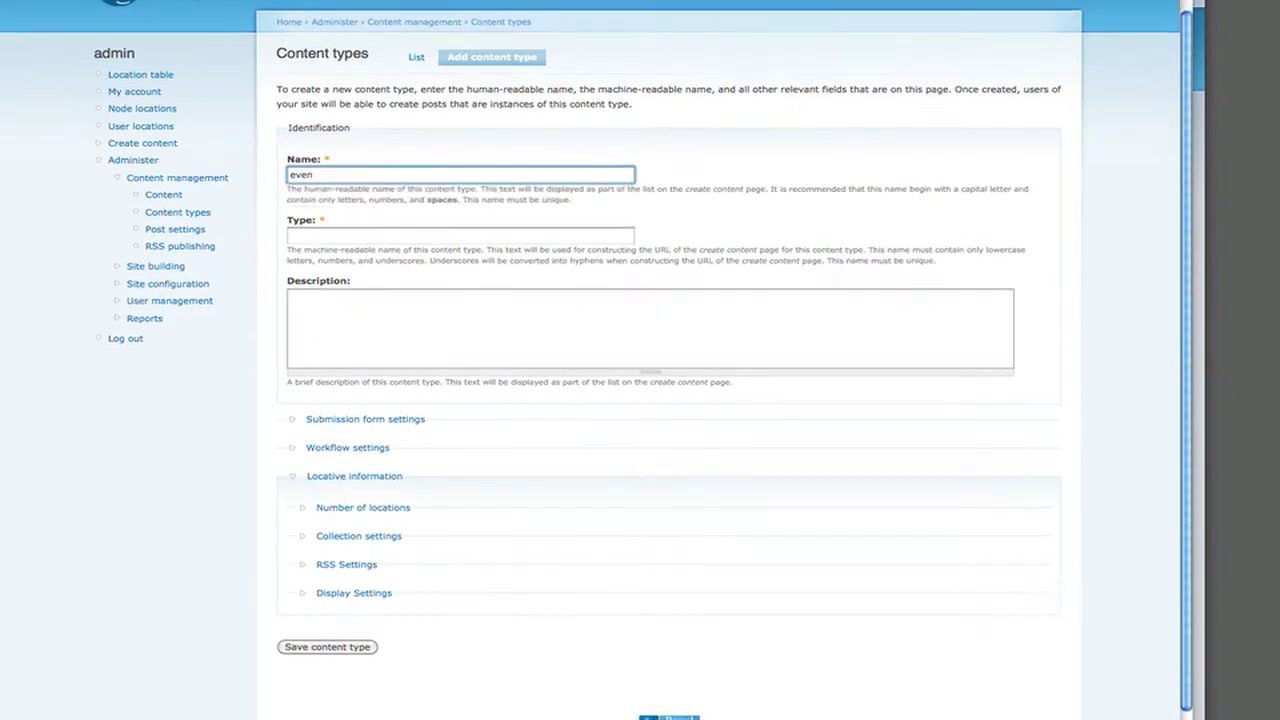
text(t)
scroll(445, 192, down, 1)
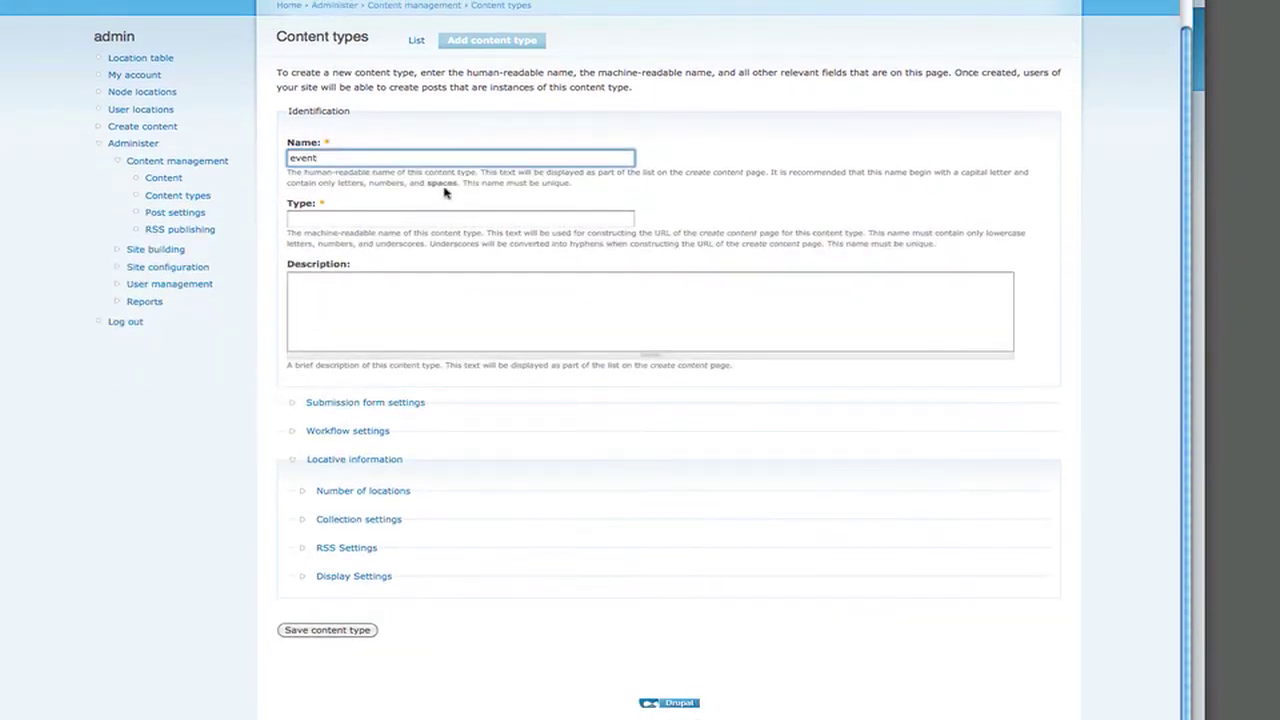
key(Tab)
text(e)
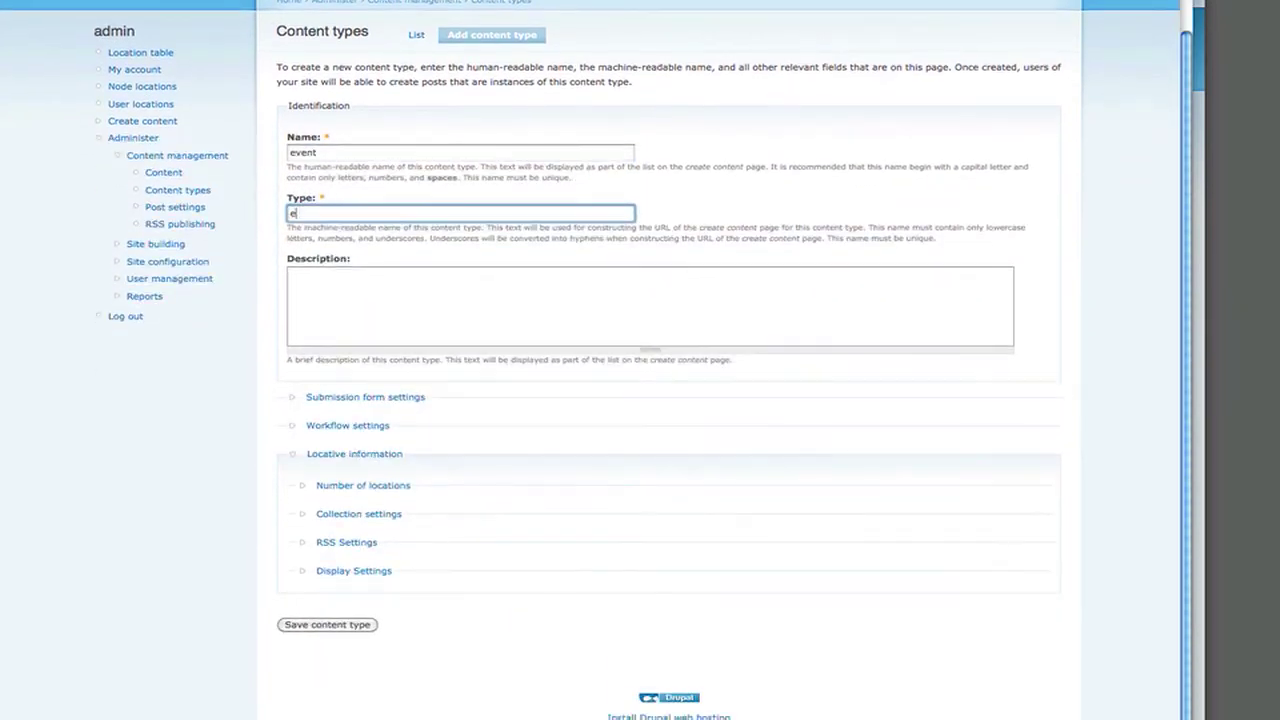
text(ve)
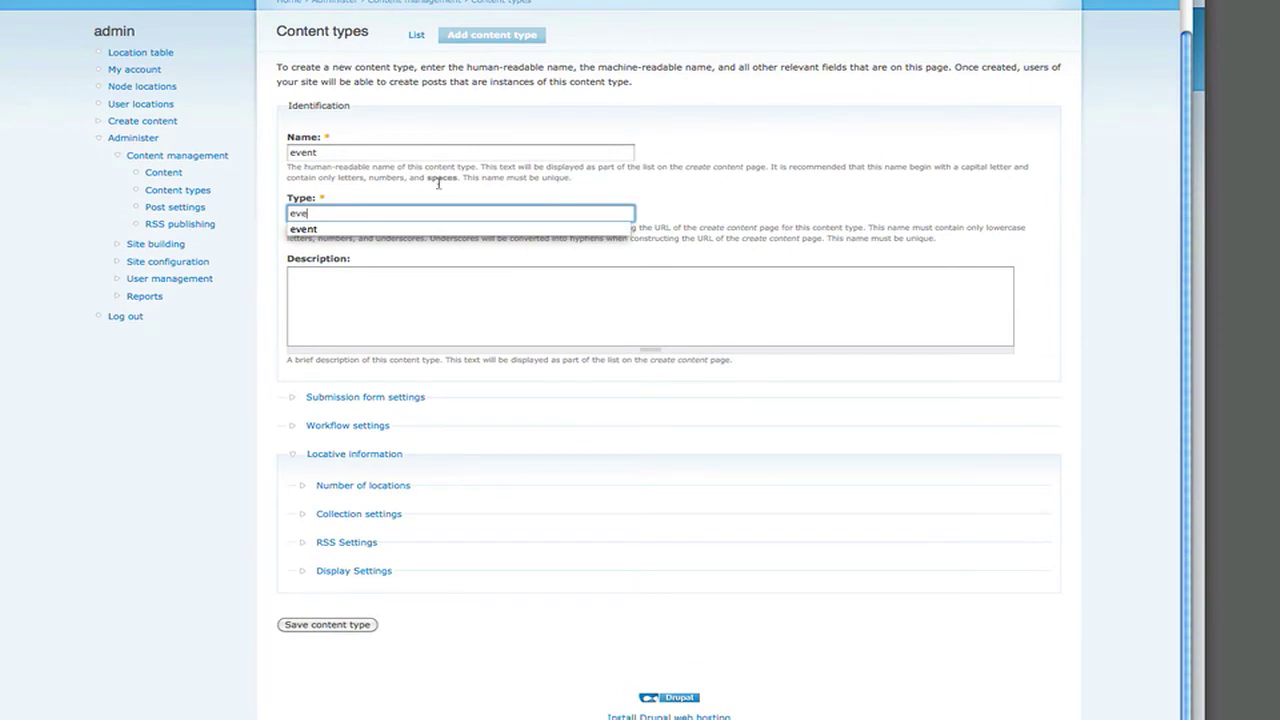
text(nt)
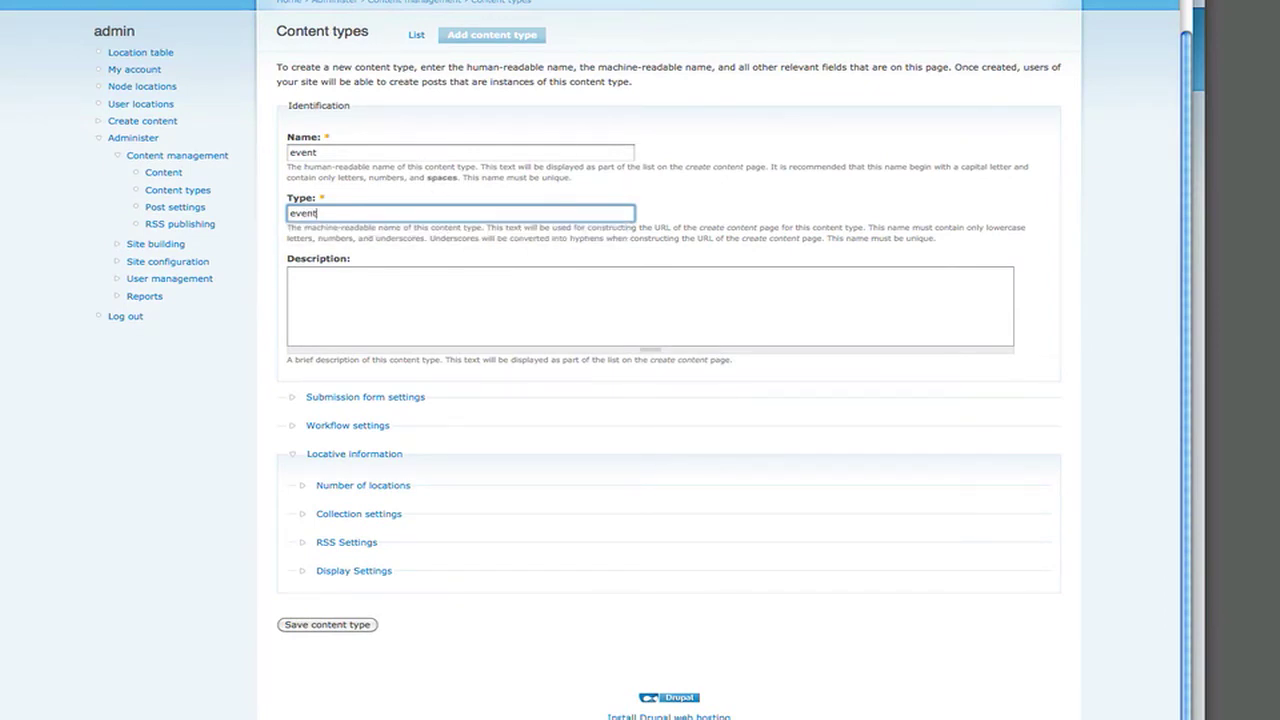
scroll(640, 360, up, 1)
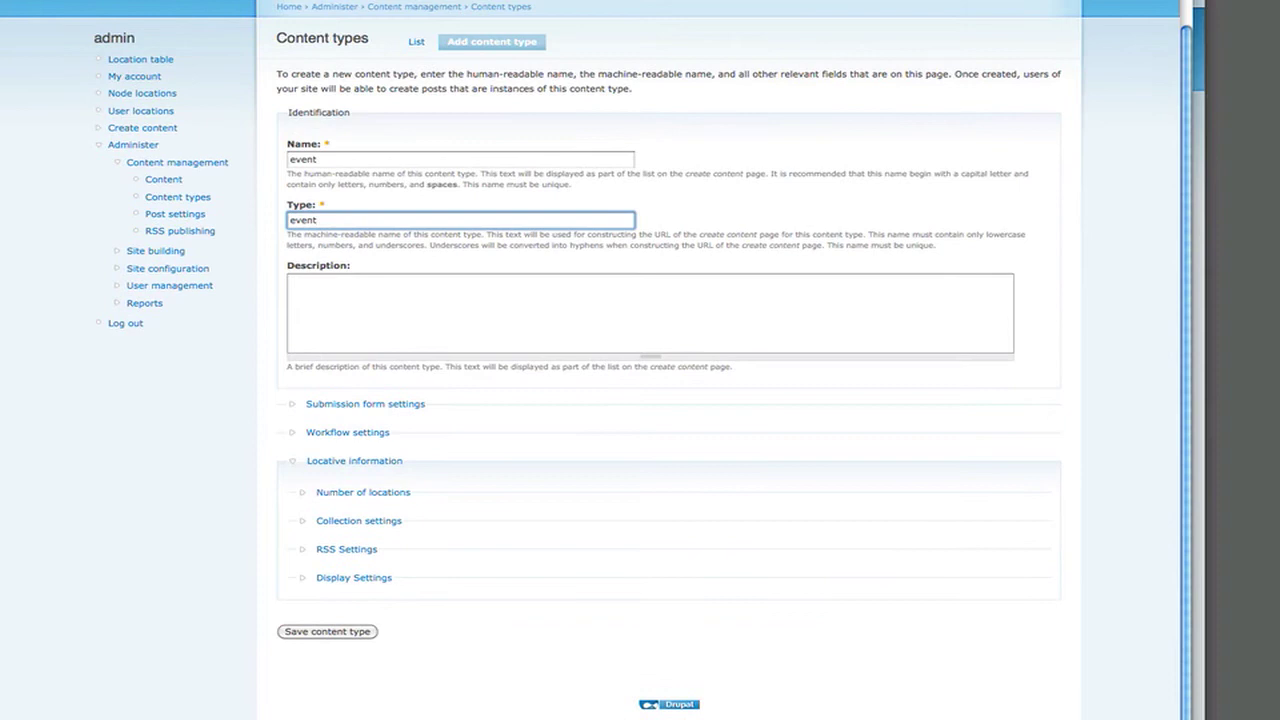
scroll(640, 360, up, 1)
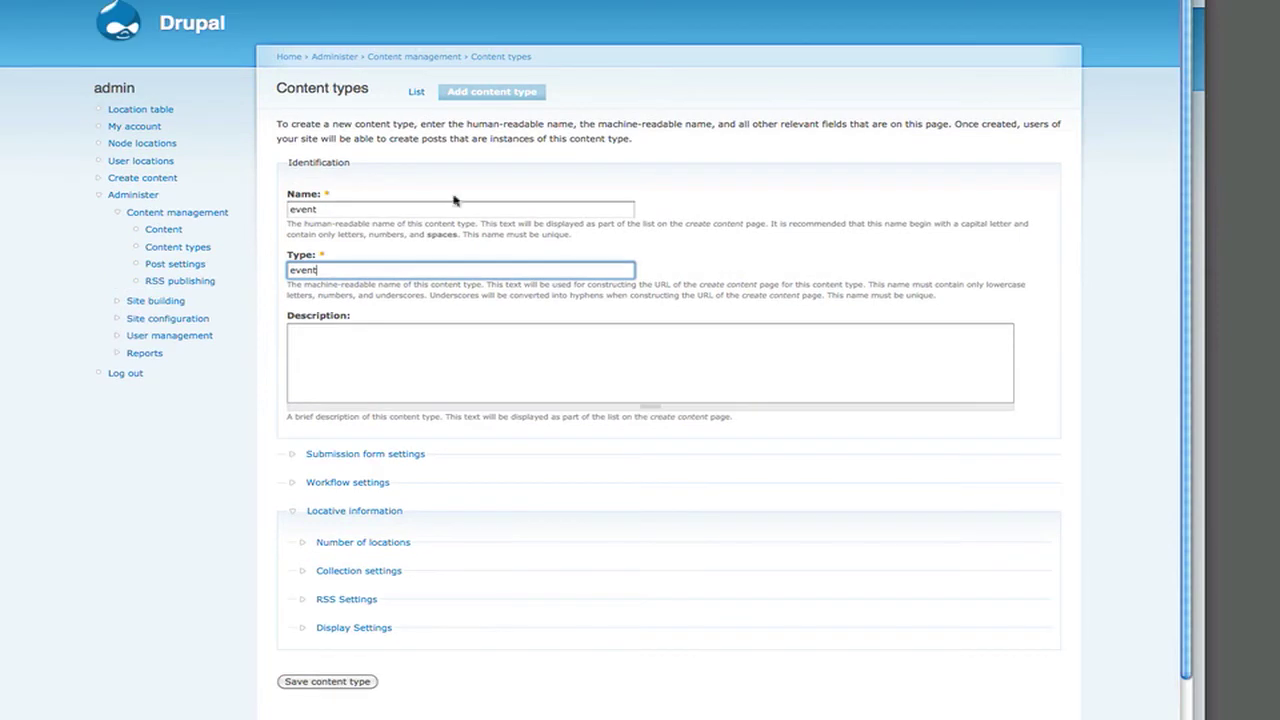
Step: Under Number of locations, set the minimum and maximum number of locations to 1
click(357, 543)
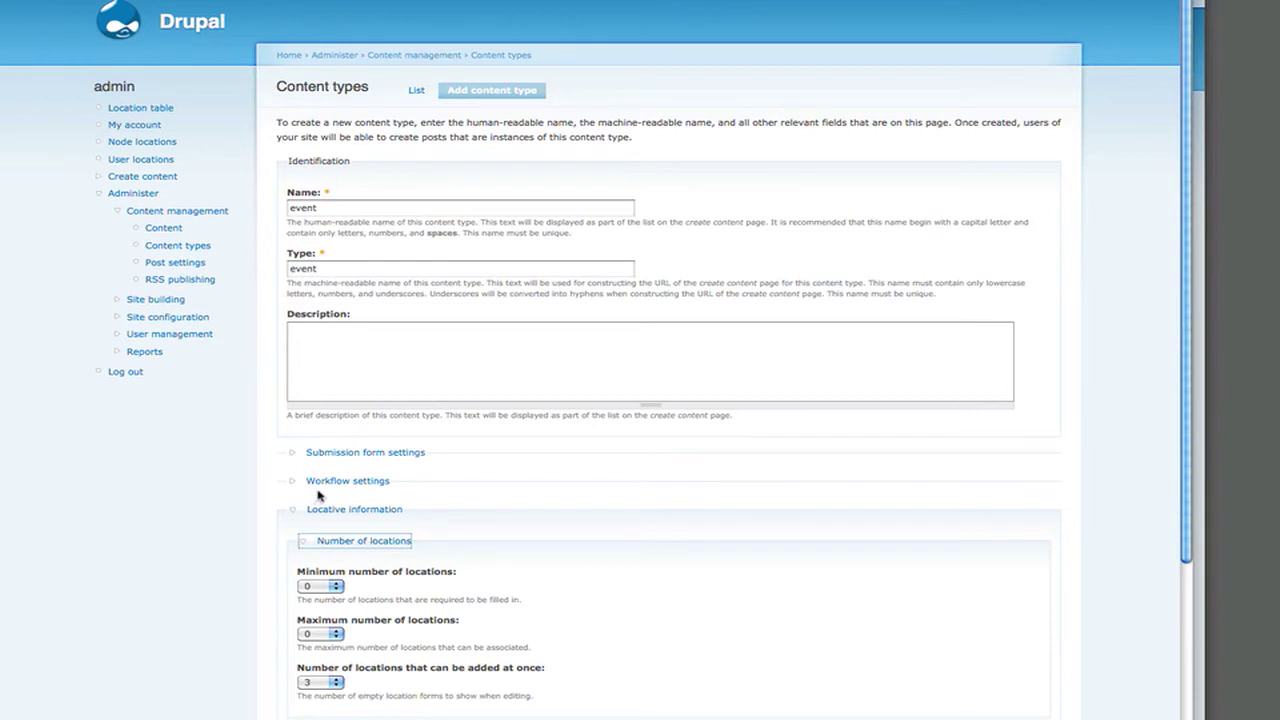
click(318, 587)
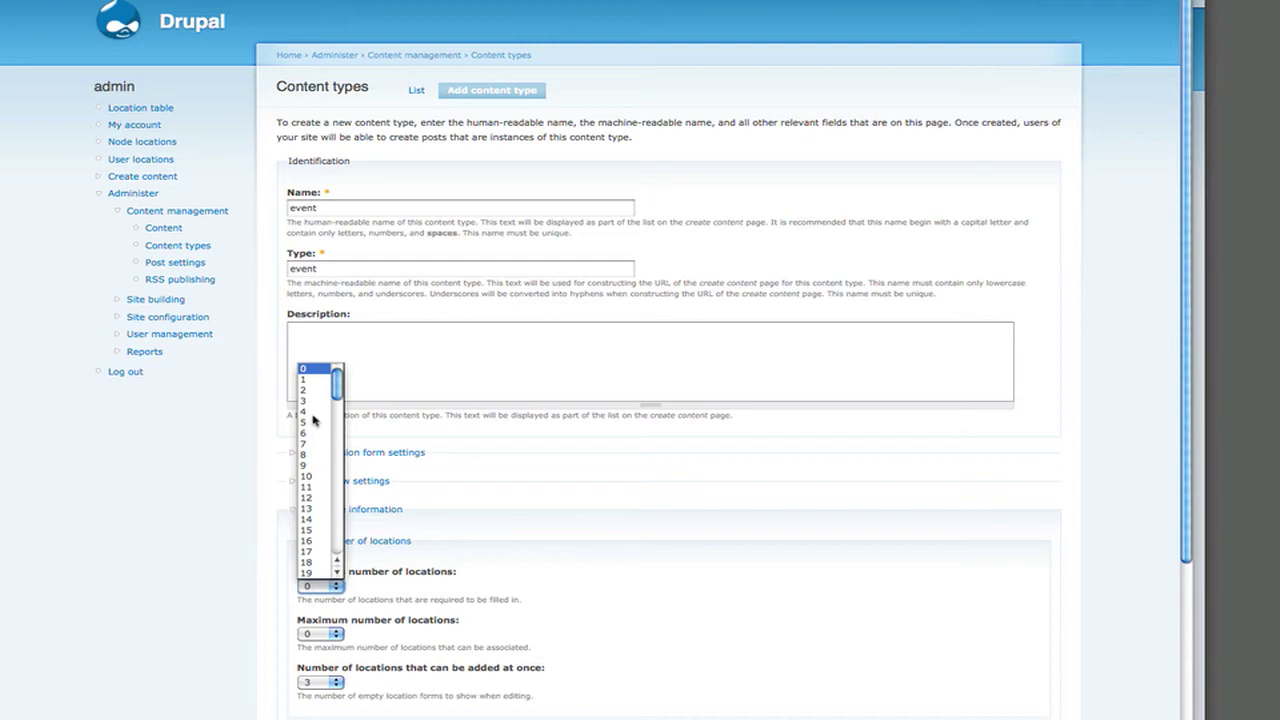
click(314, 379)
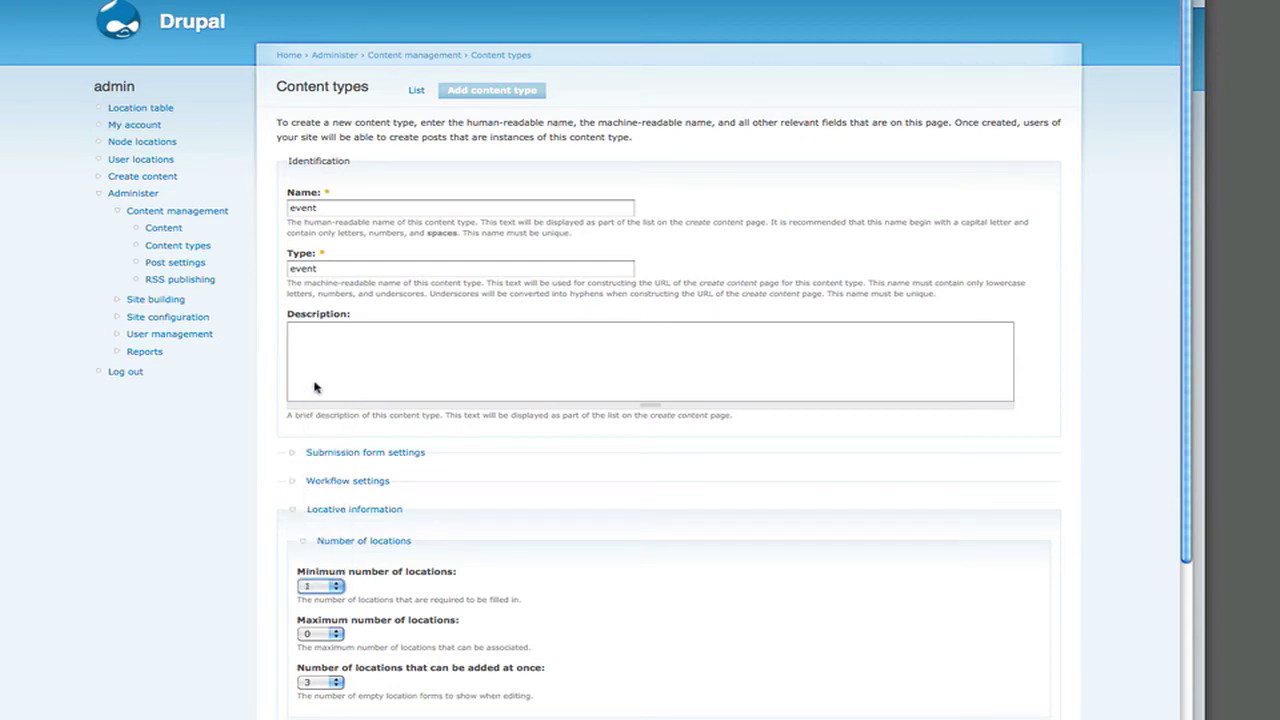
click(325, 633)
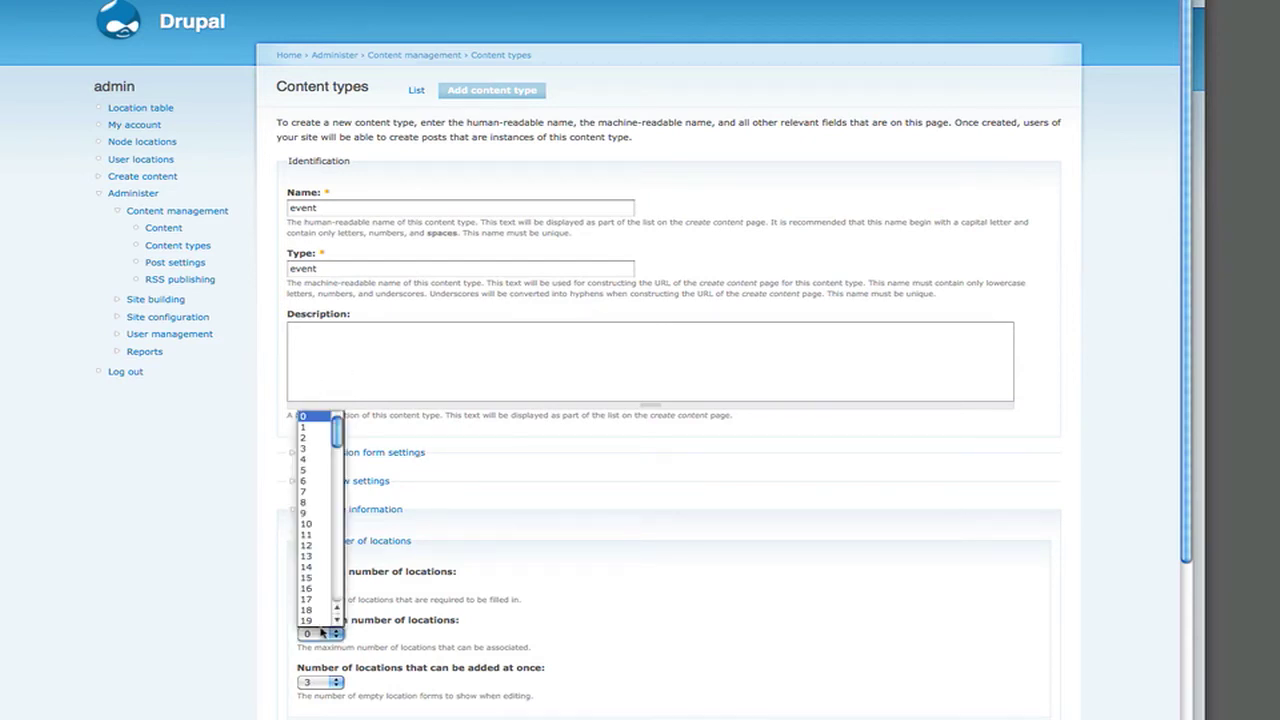
click(320, 636)
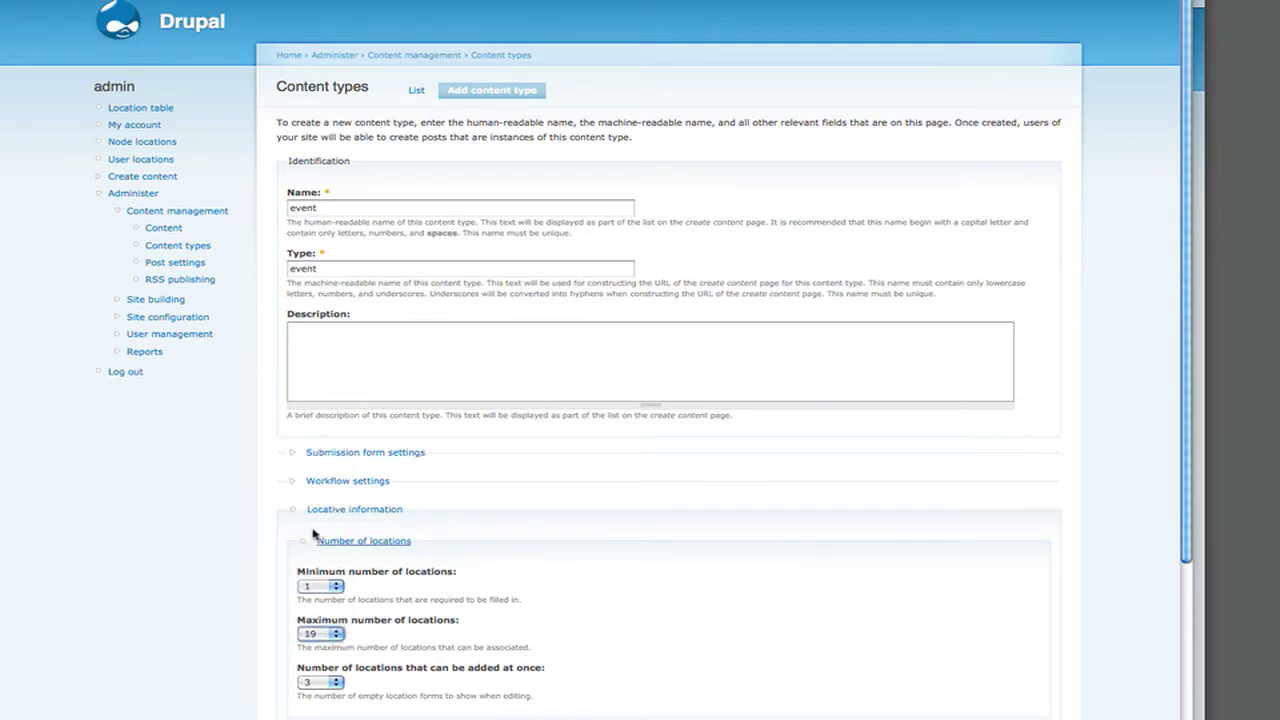
click(317, 635)
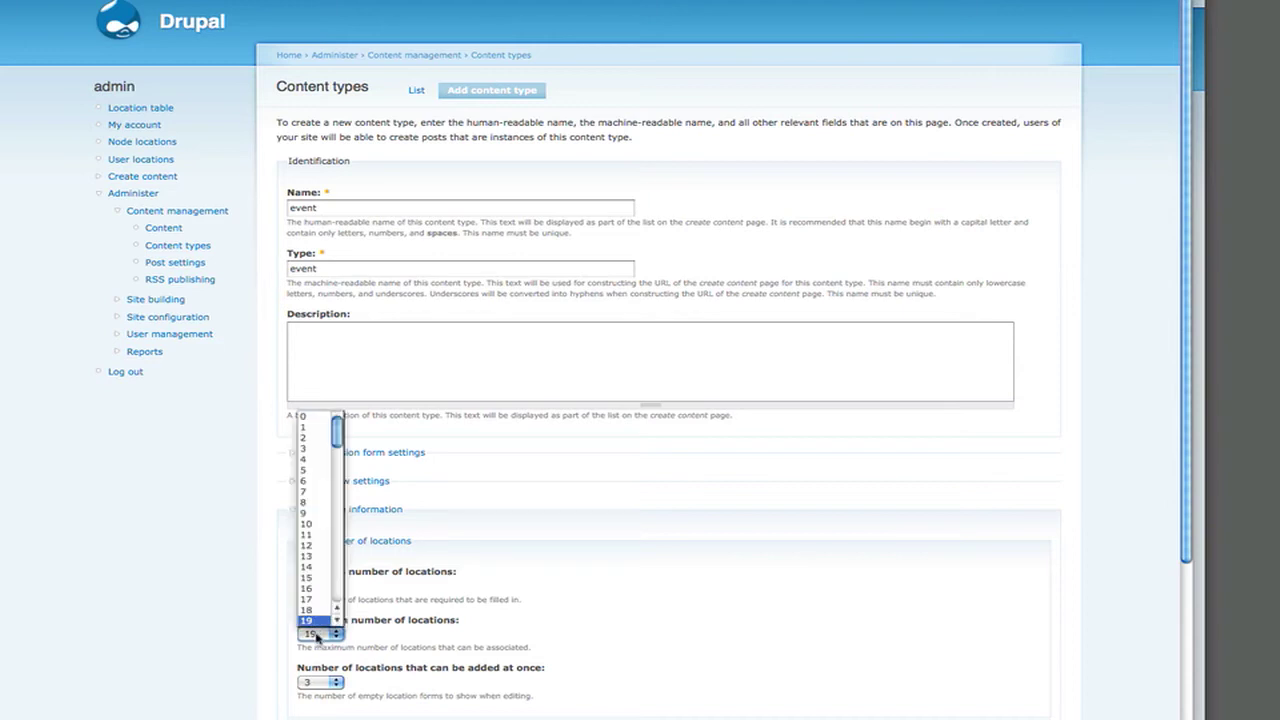
click(315, 427)
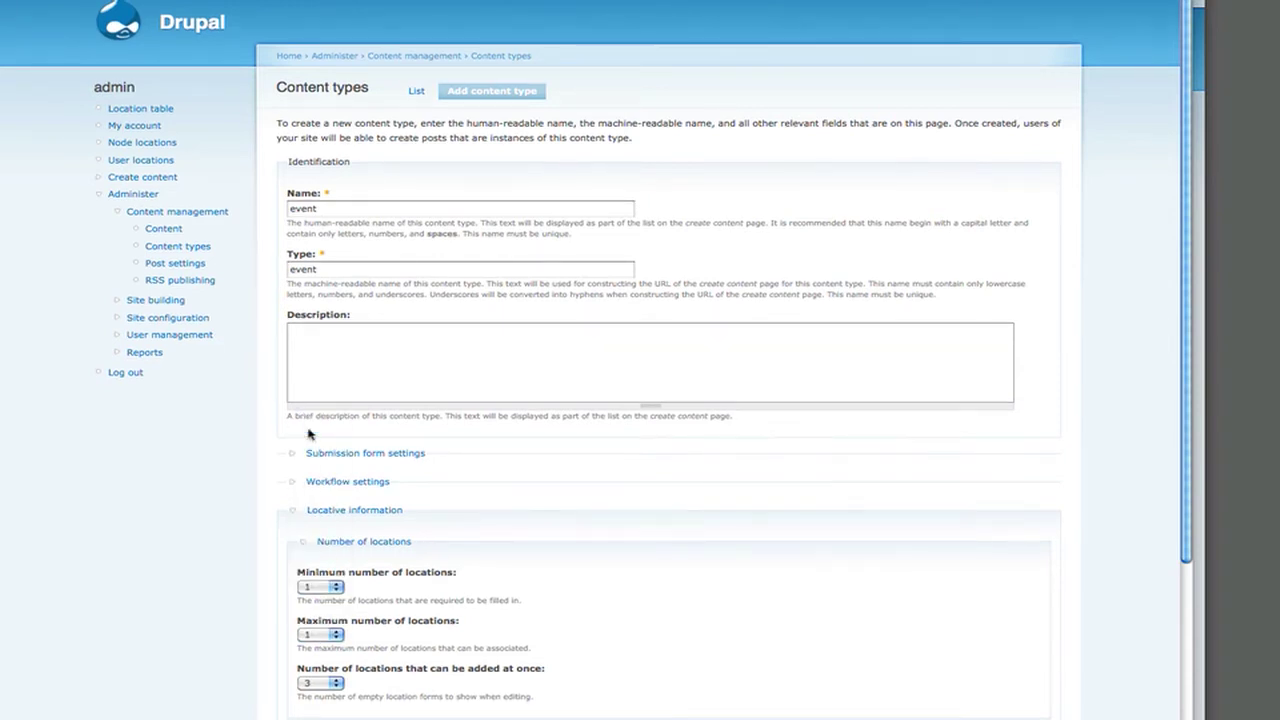
Step: Set 'Number of locations that can be added at once' to 1
click(336, 684)
click(336, 684)
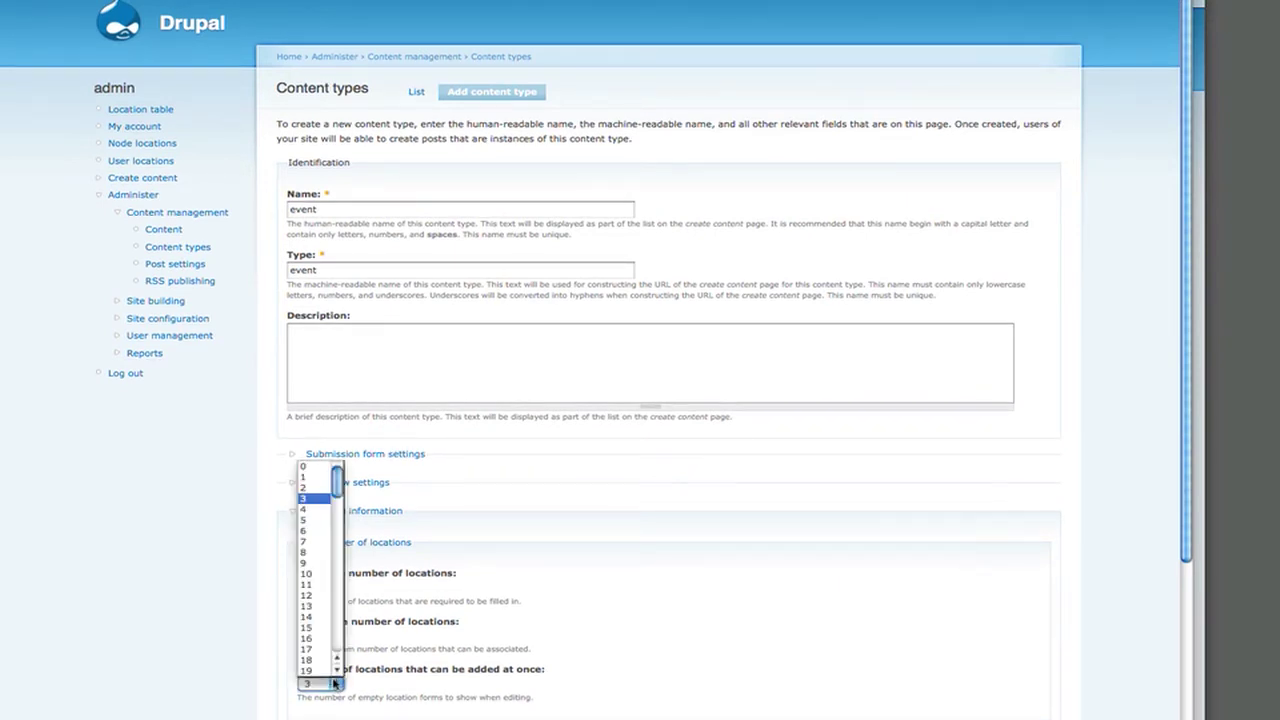
scroll(330, 459, down, 5)
click(331, 463)
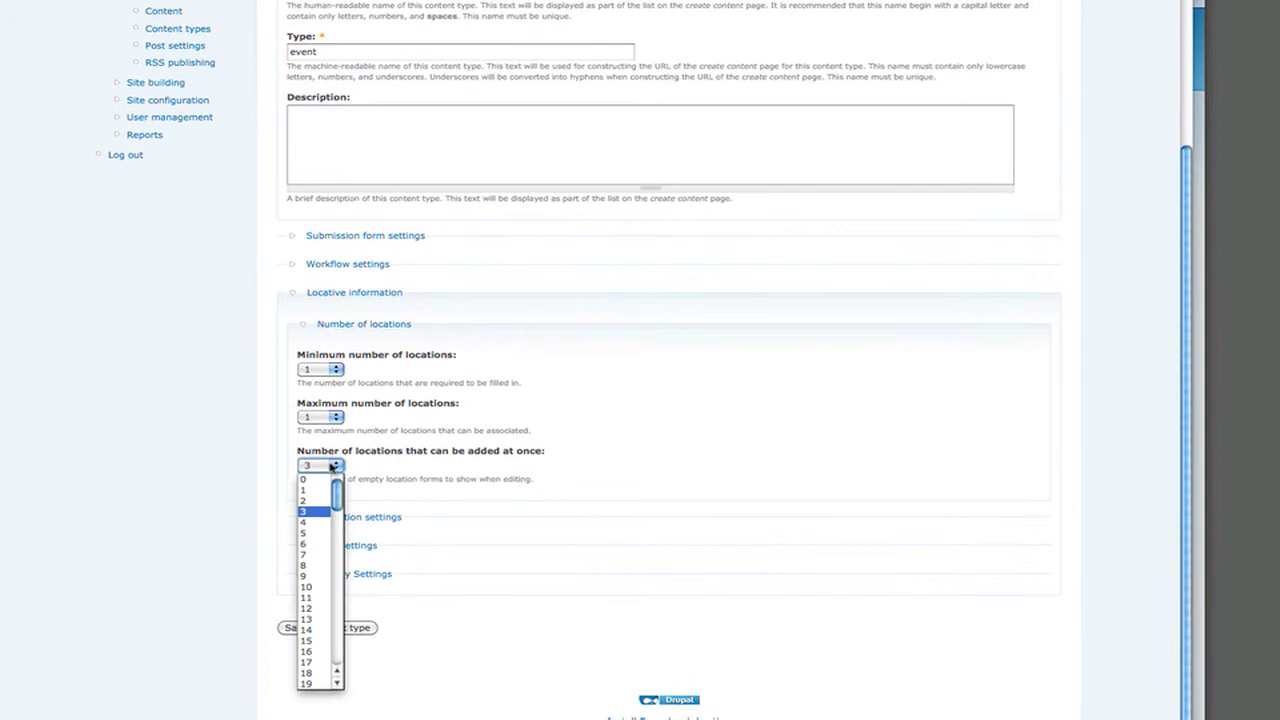
click(333, 467)
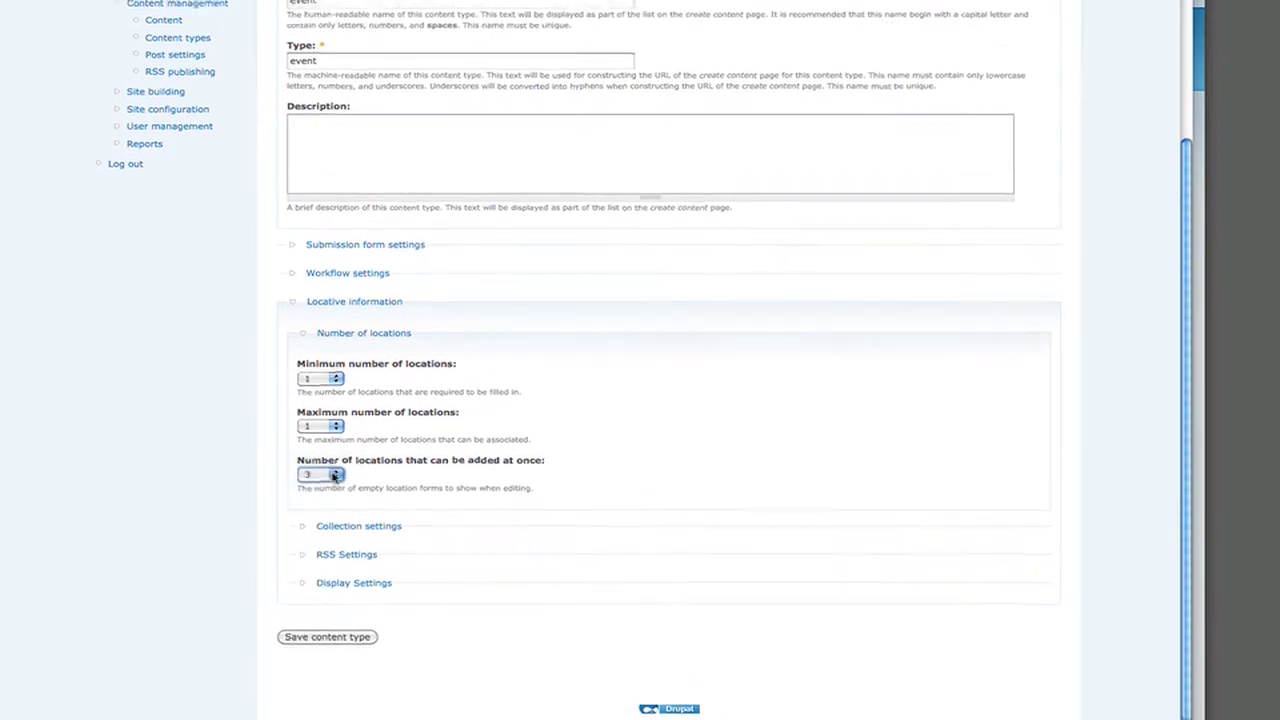
scroll(360, 455, up, 1)
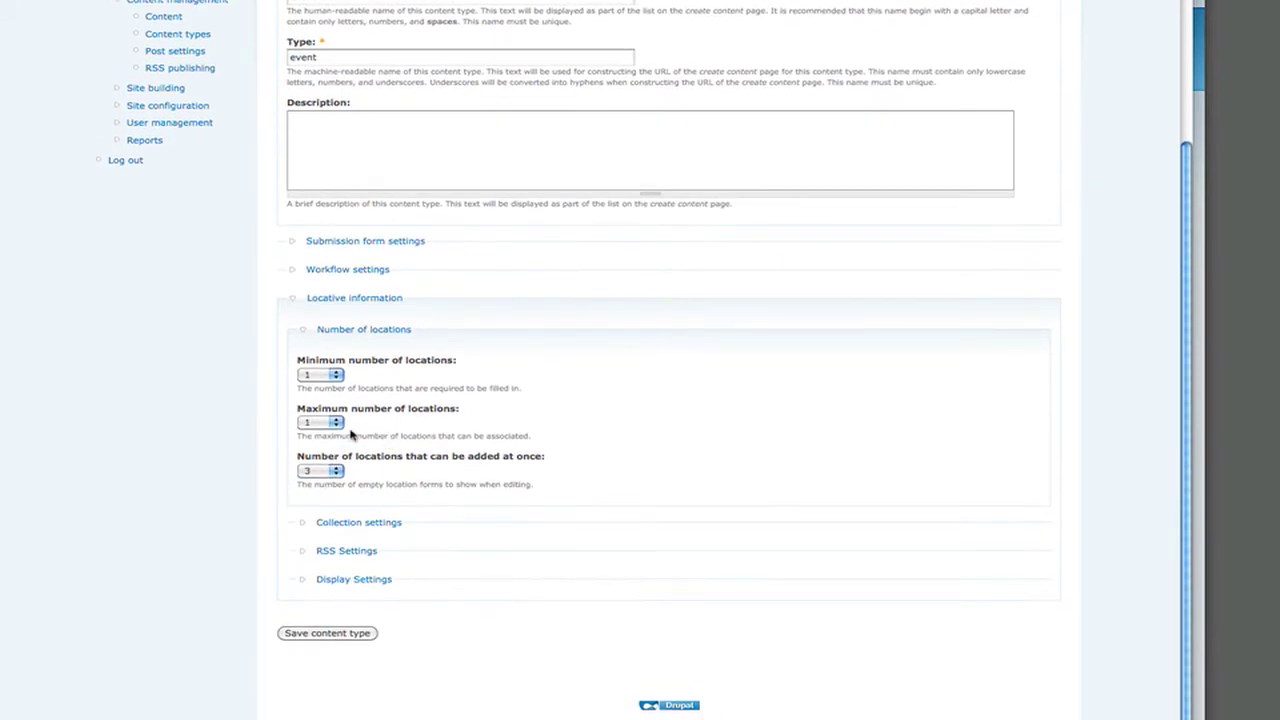
click(337, 474)
click(337, 472)
scroll(338, 474, down, 1)
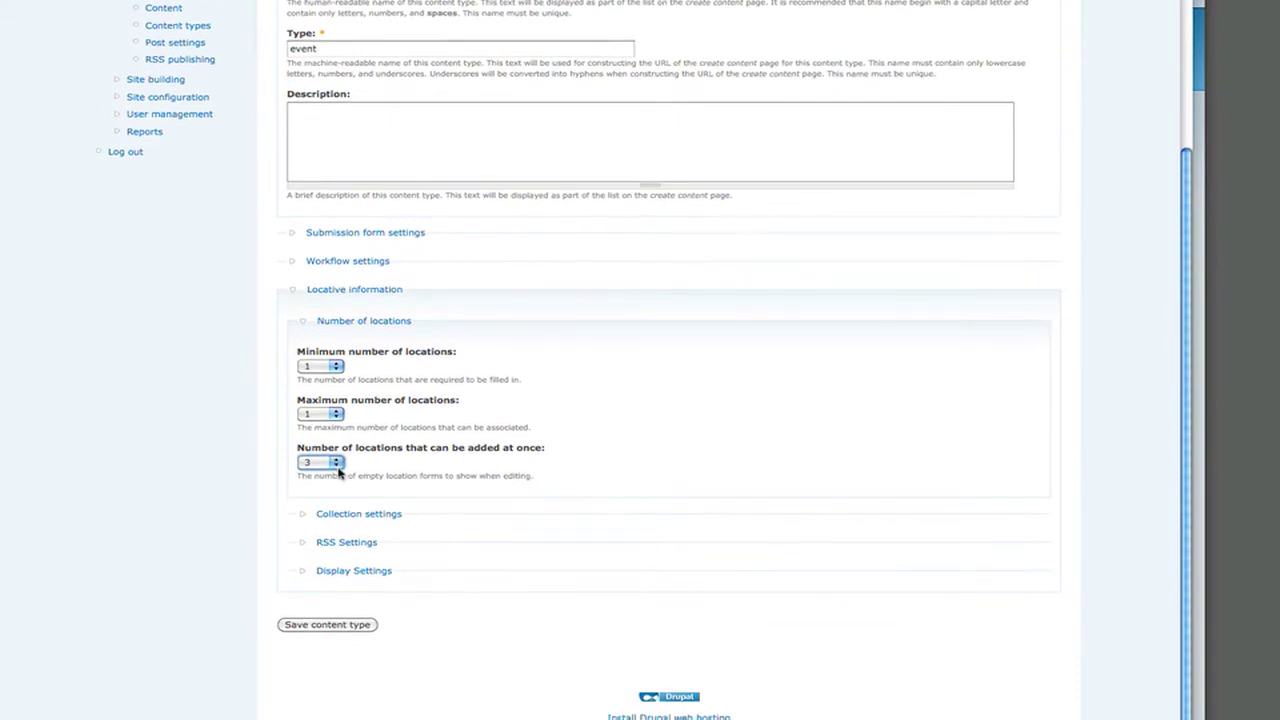
click(338, 463)
click(340, 472)
click(338, 463)
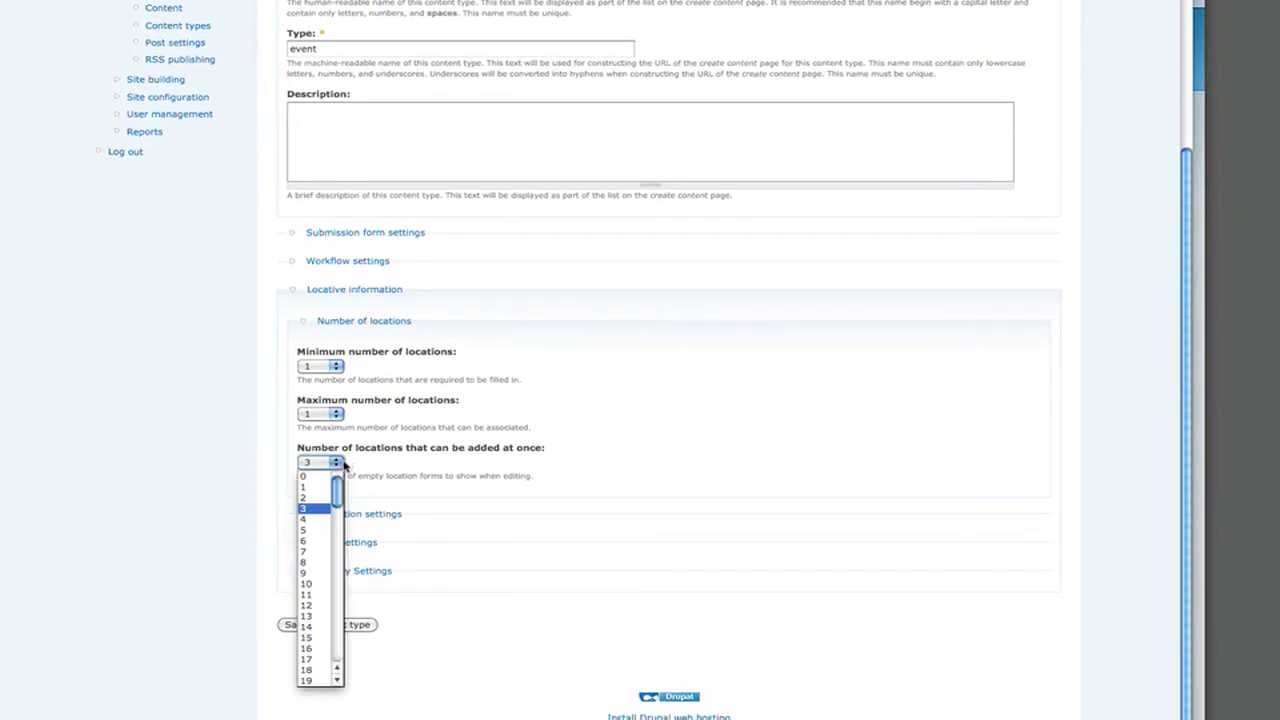
click(318, 508)
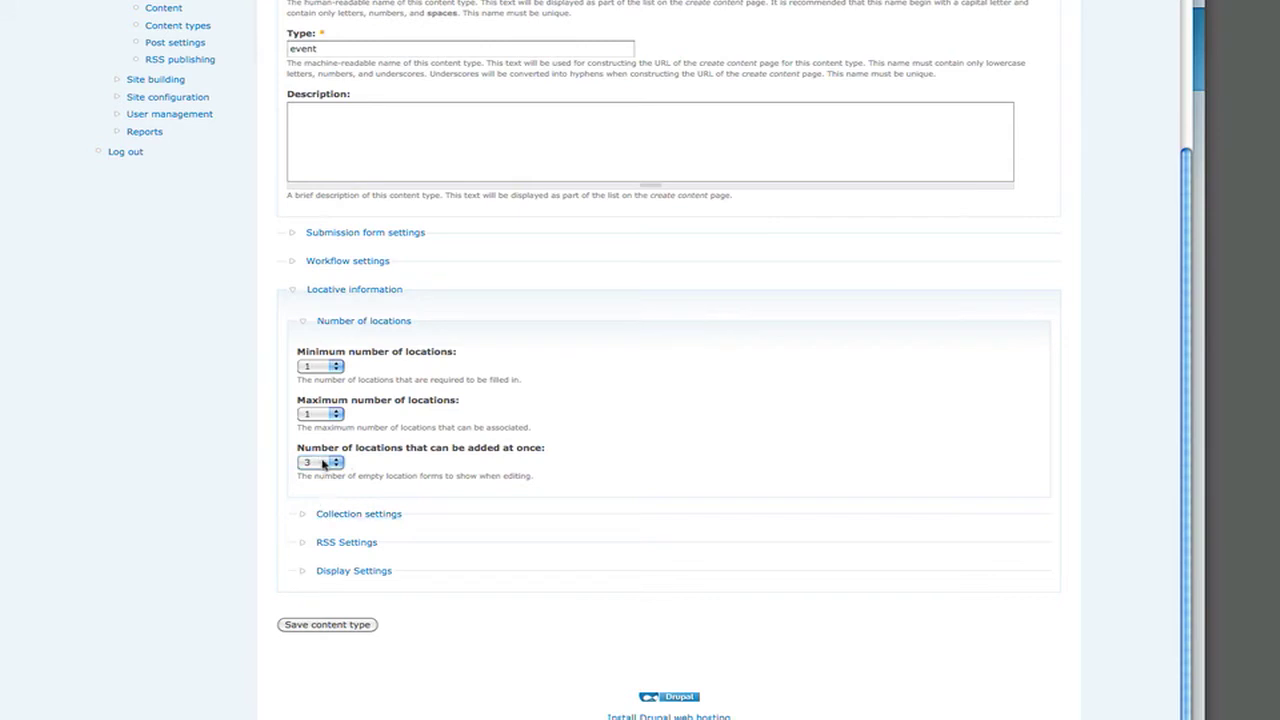
scroll(322, 463, up, 1)
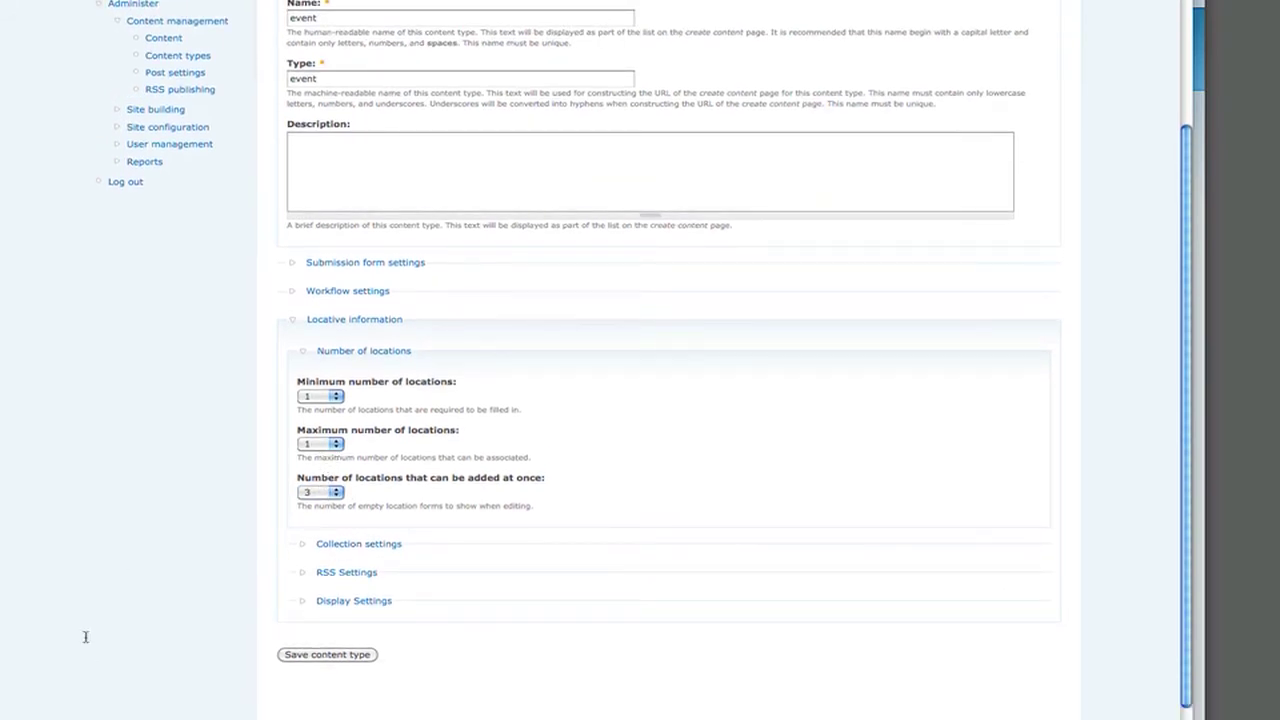
scroll(90, 645, up, 5)
click(318, 684)
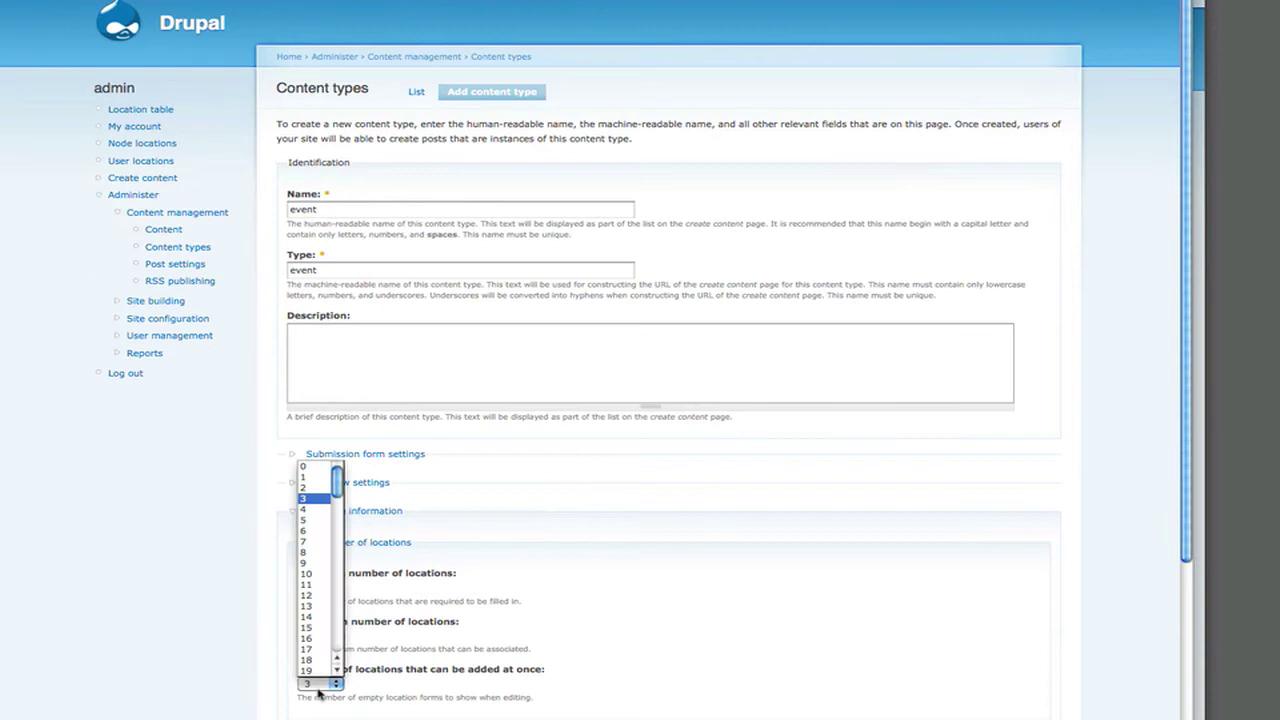
click(318, 479)
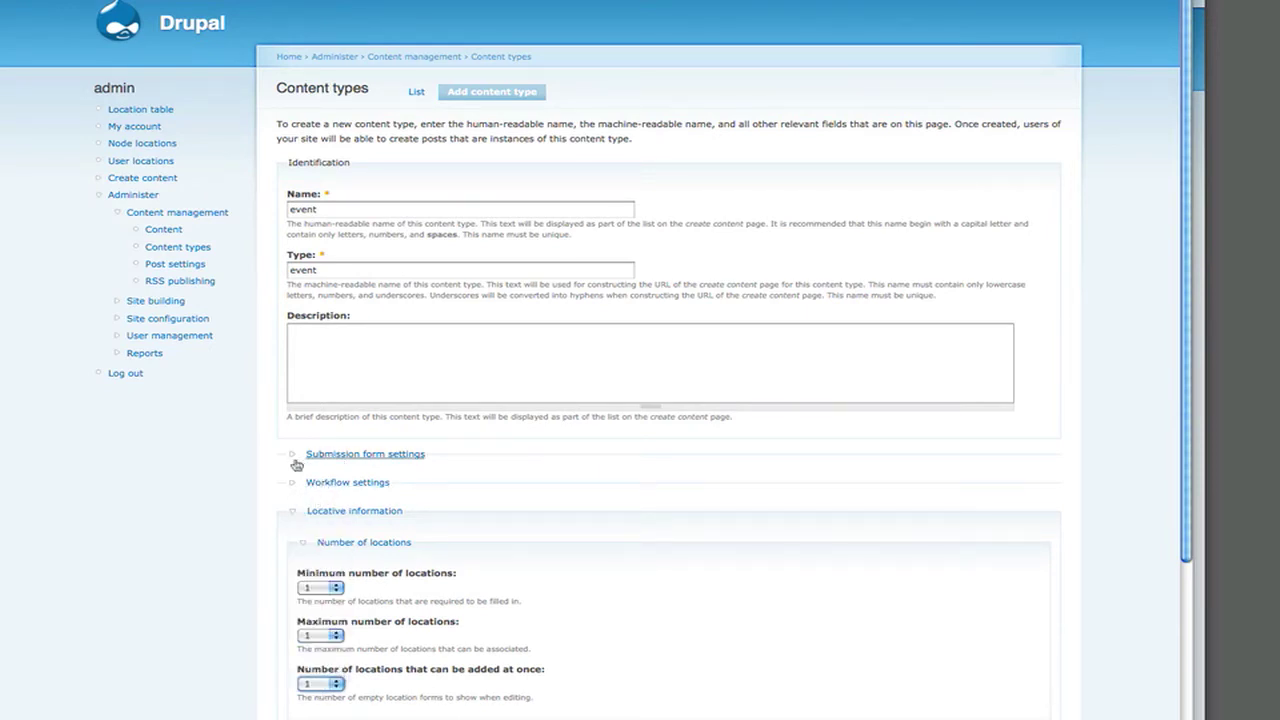
scroll(300, 466, down, 4)
scroll(323, 470, up, 2)
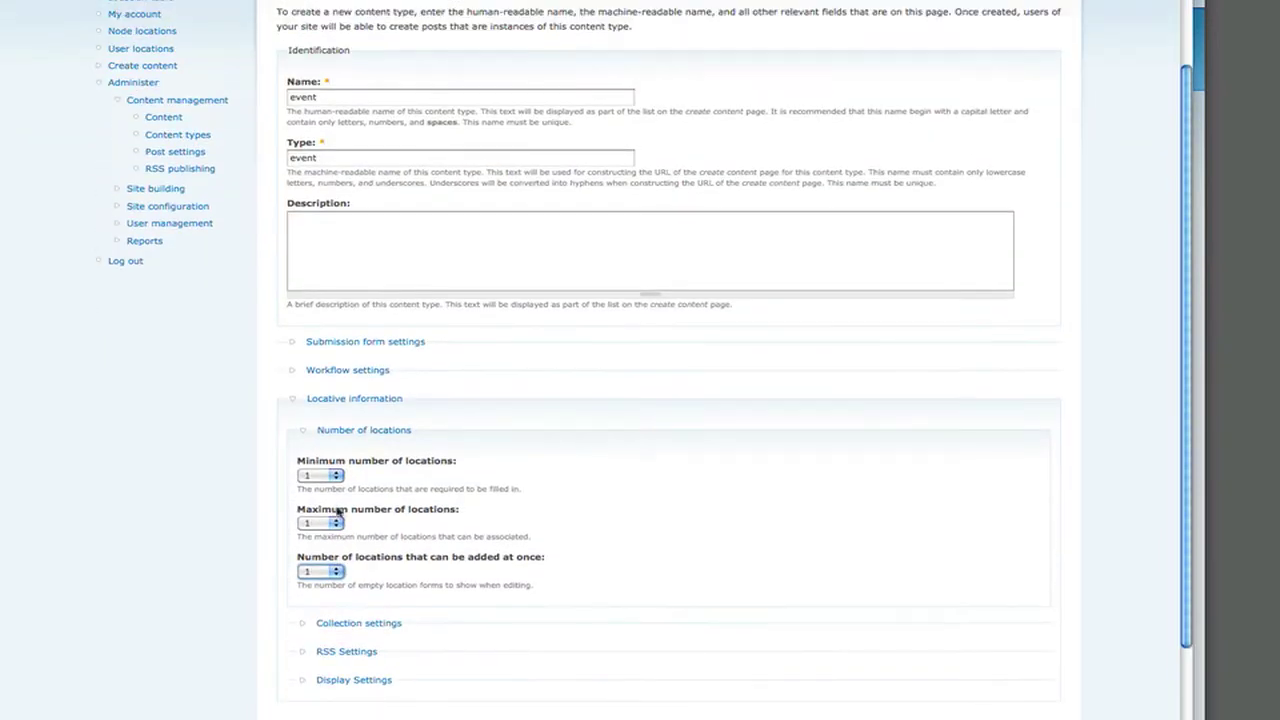
scroll(340, 650, up, 1)
Step: Review the Collection settings and Display settings, then save the event content type
click(348, 652)
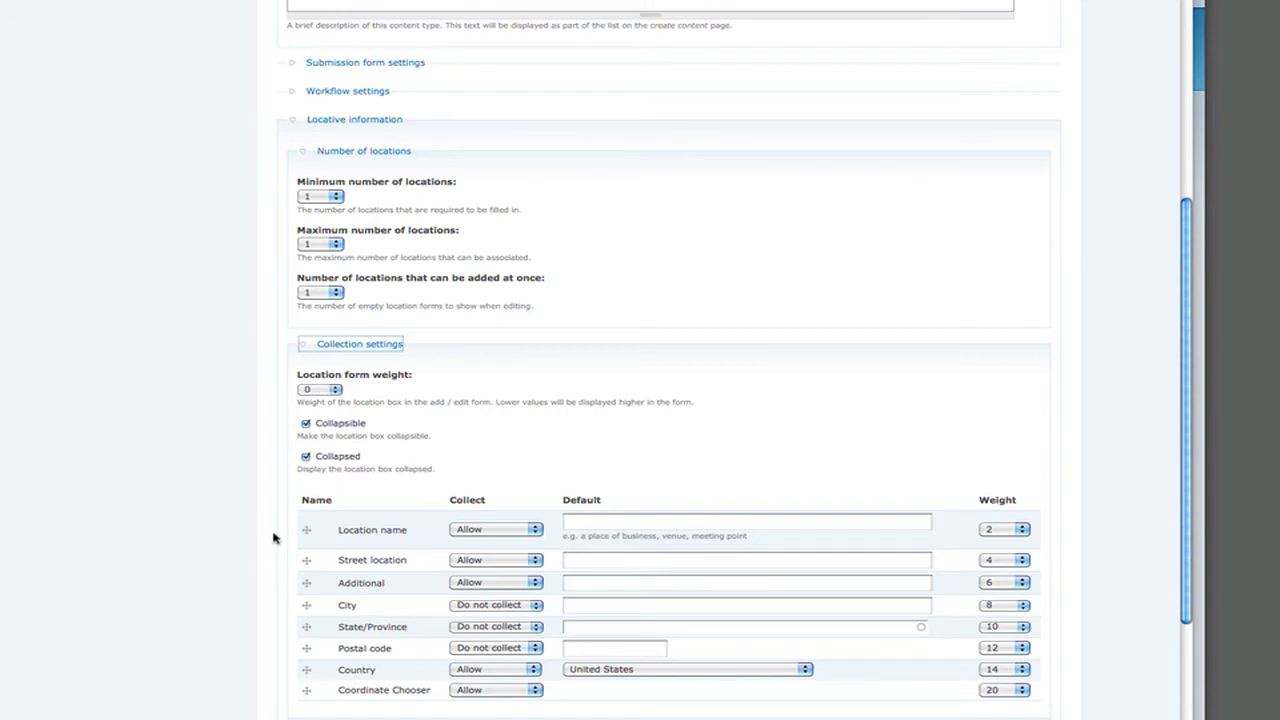
right_click(275, 536)
click(271, 539)
scroll(270, 540, down, 3)
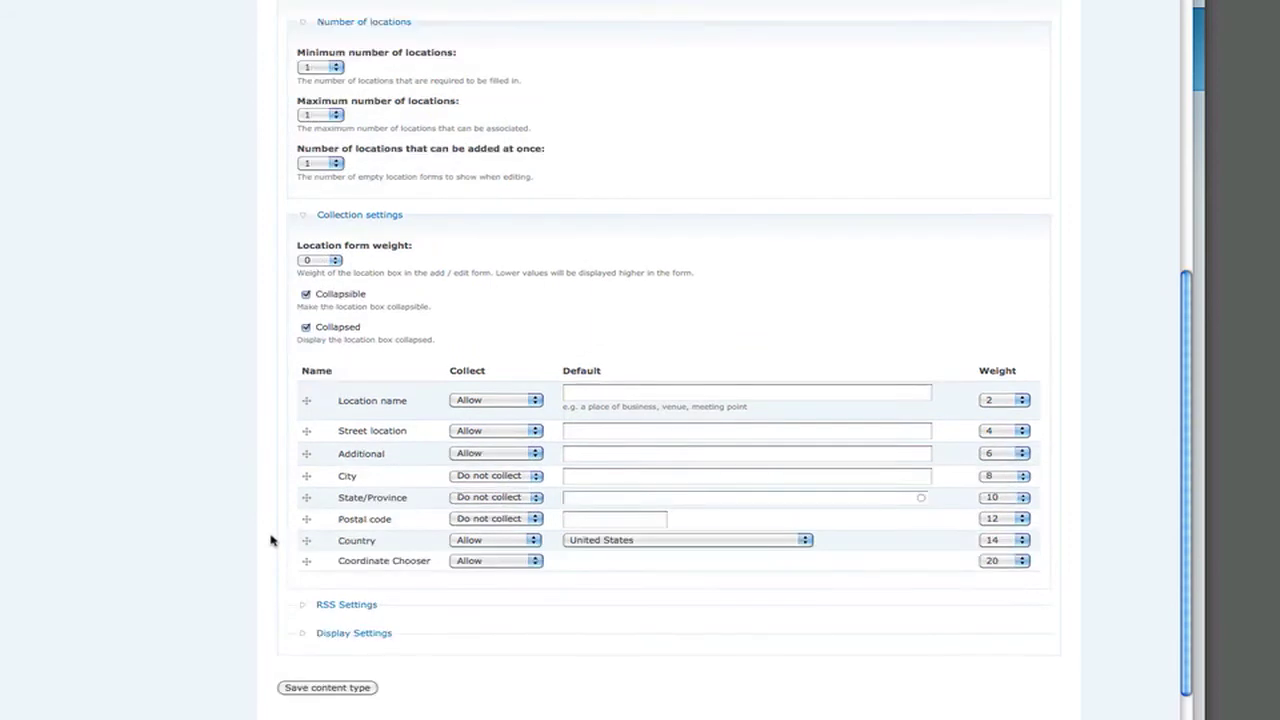
click(368, 632)
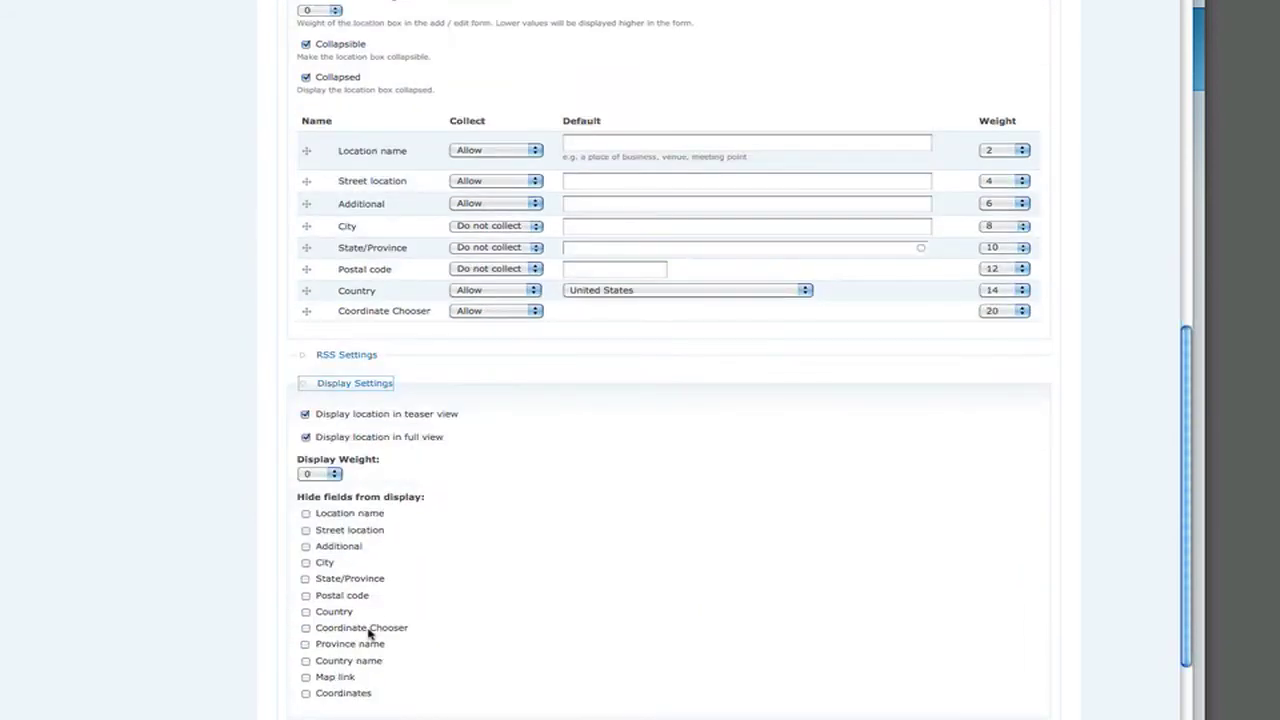
scroll(446, 537, up, 2)
scroll(322, 541, down, 5)
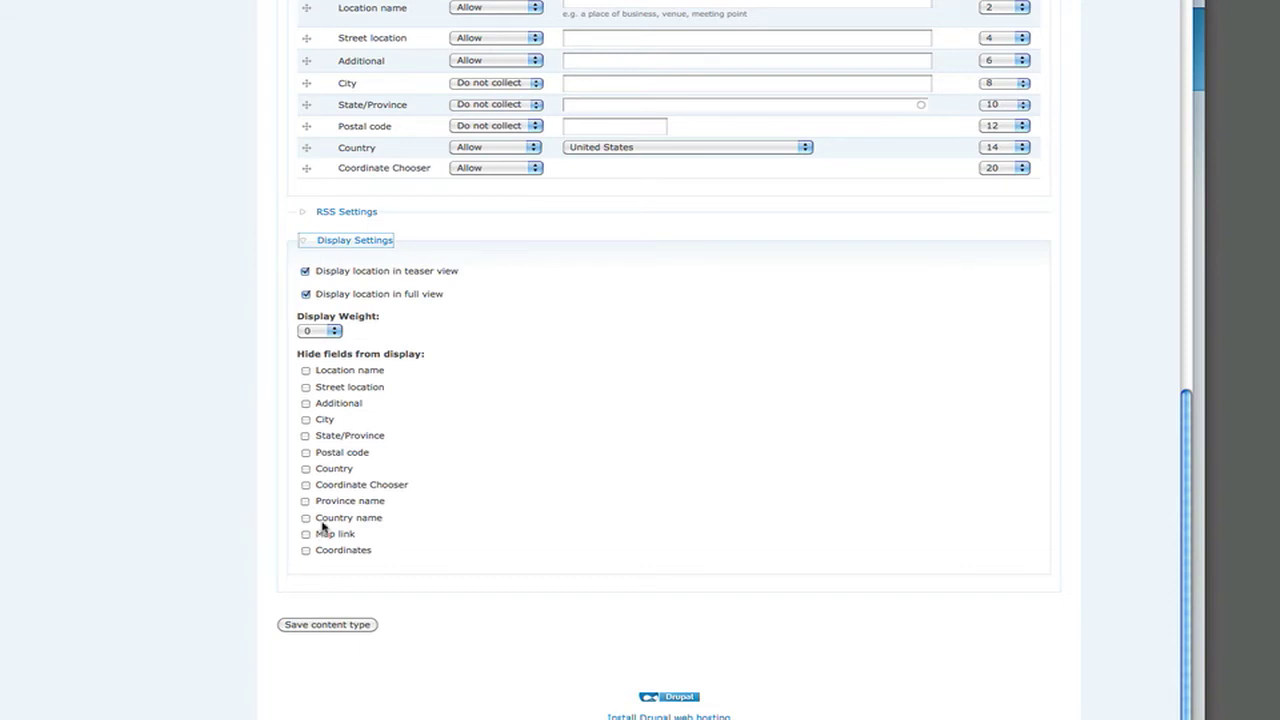
scroll(320, 534, up, 9)
scroll(307, 590, down, 9)
click(308, 625)
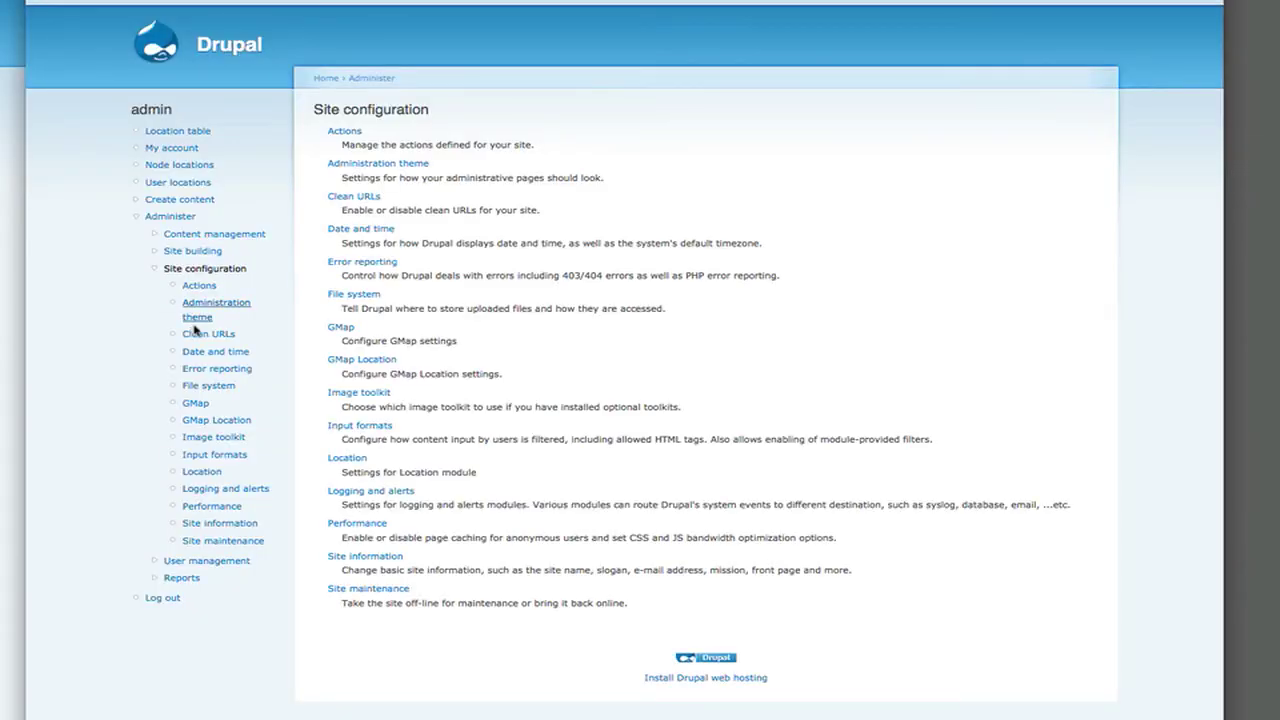
Step: Open the GMap Location settings and review the geocoding and user map options
click(203, 422)
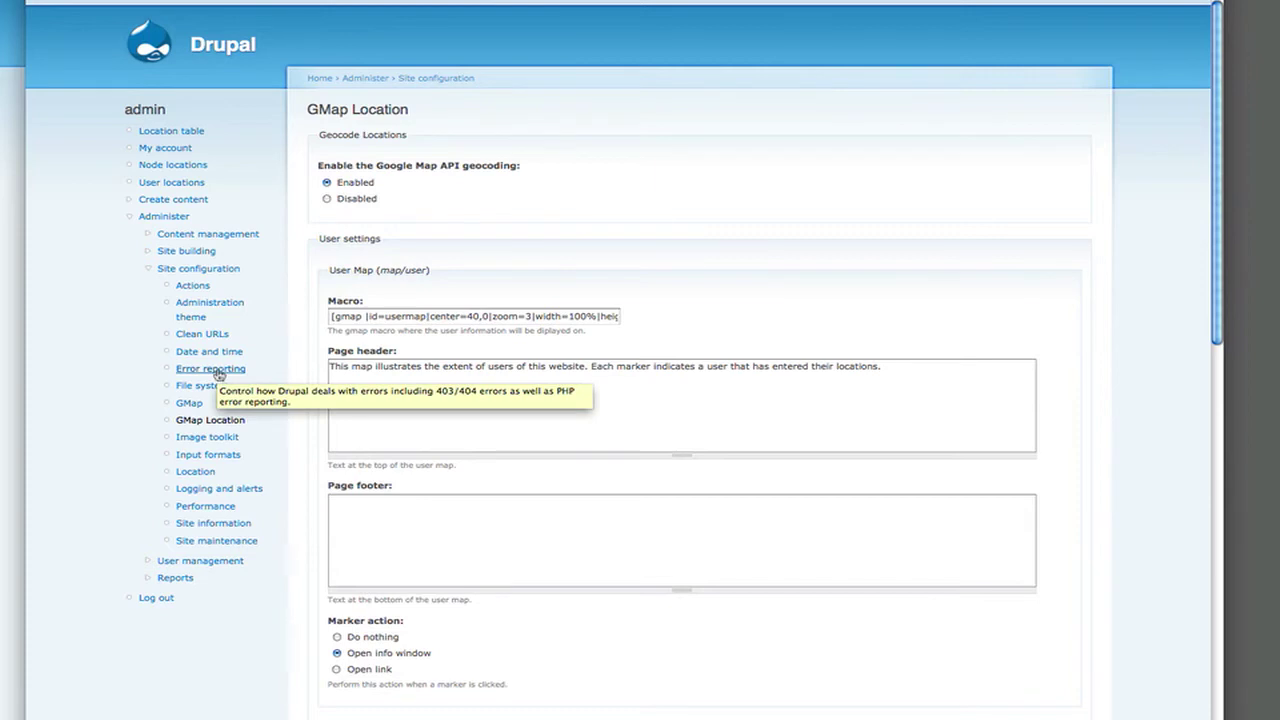
scroll(508, 377, down, 10)
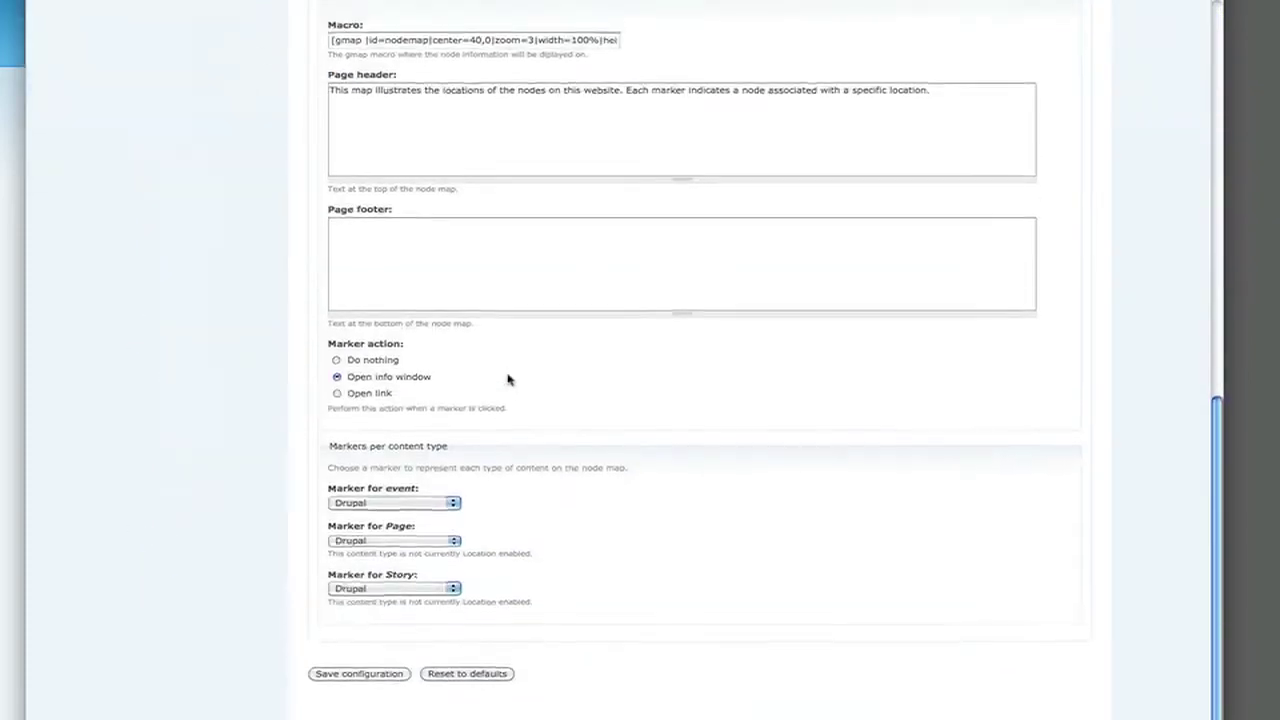
scroll(486, 375, down, 1)
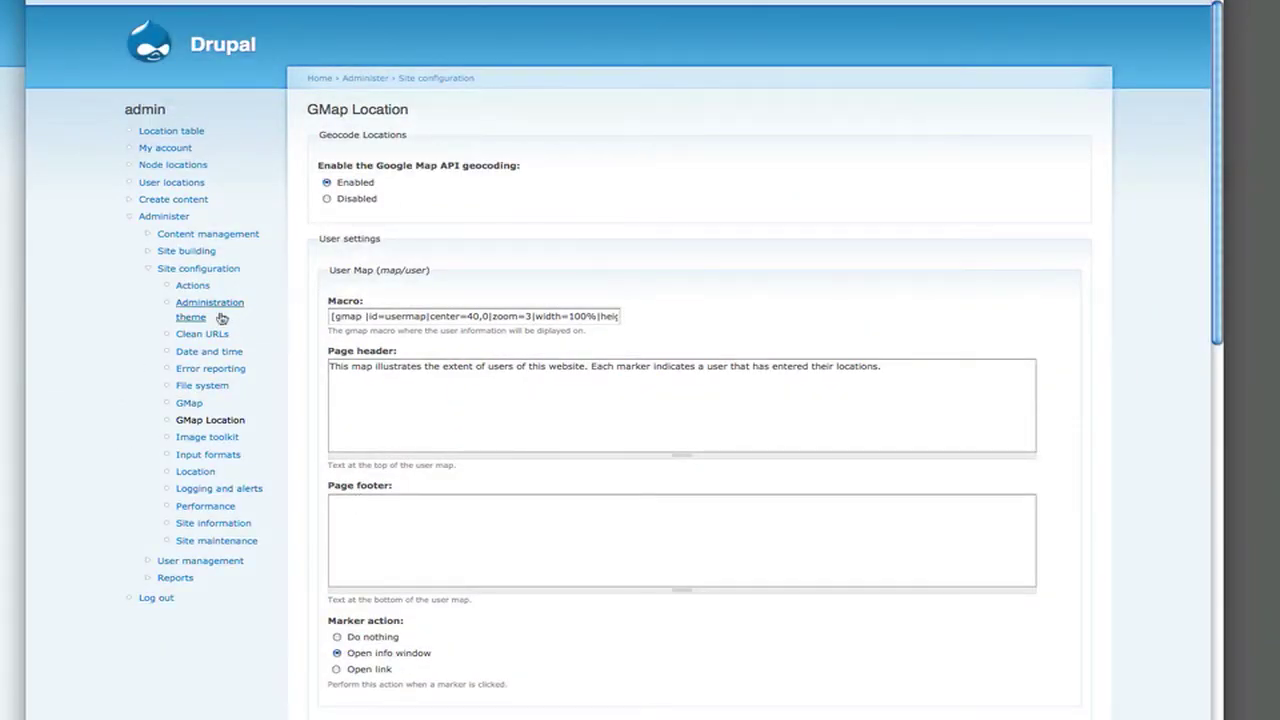
Step: Open the GMap settings and paste the Google Maps API key into the API Key field
click(189, 403)
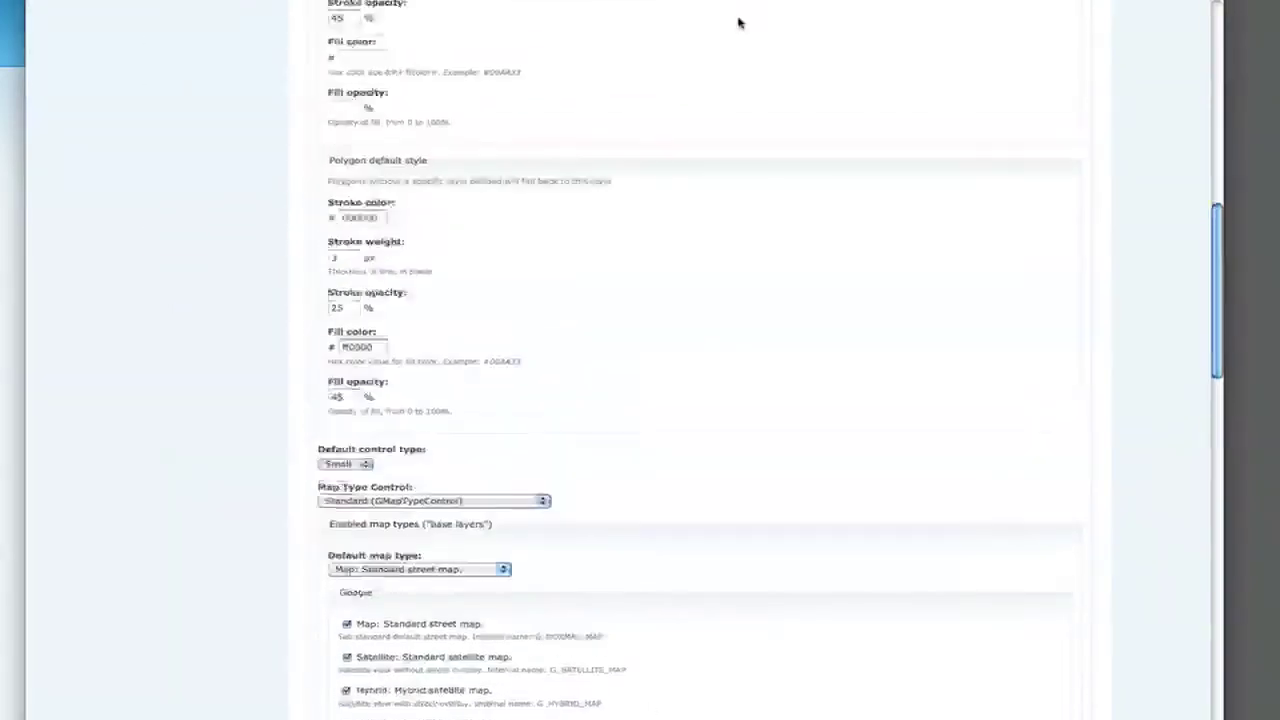
scroll(740, 22, up, 15)
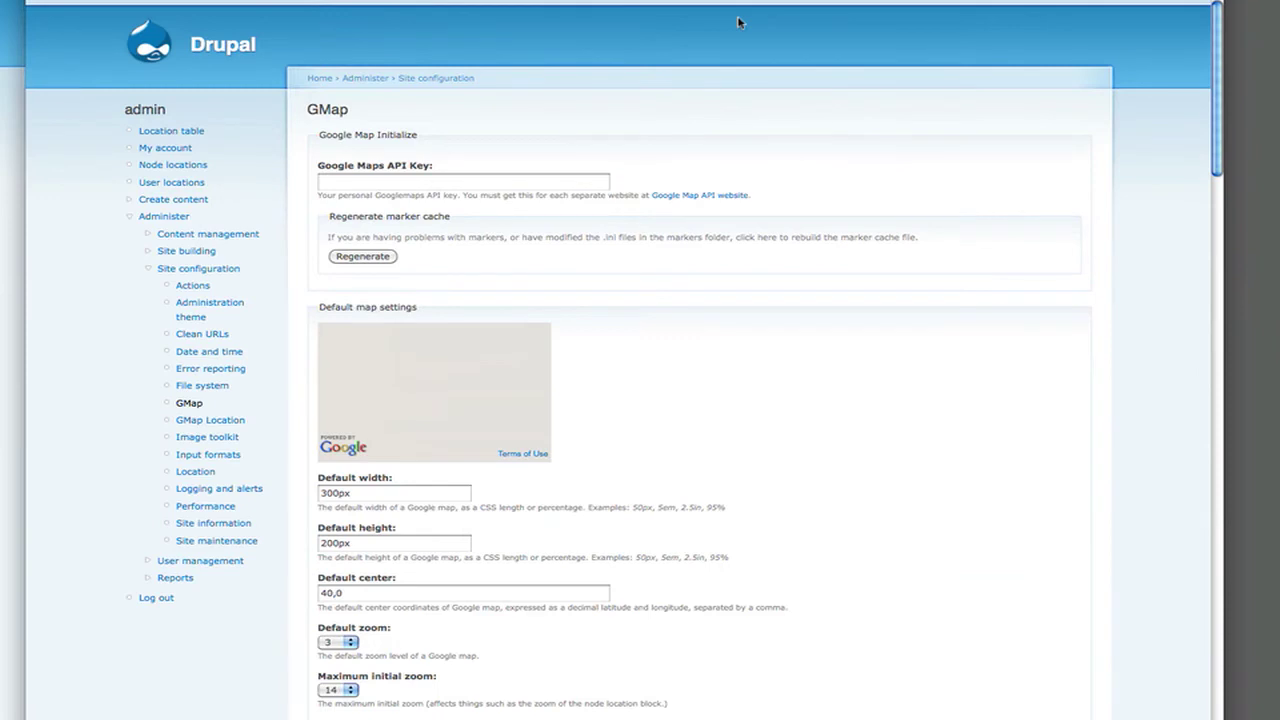
click(530, 190)
right_click(530, 191)
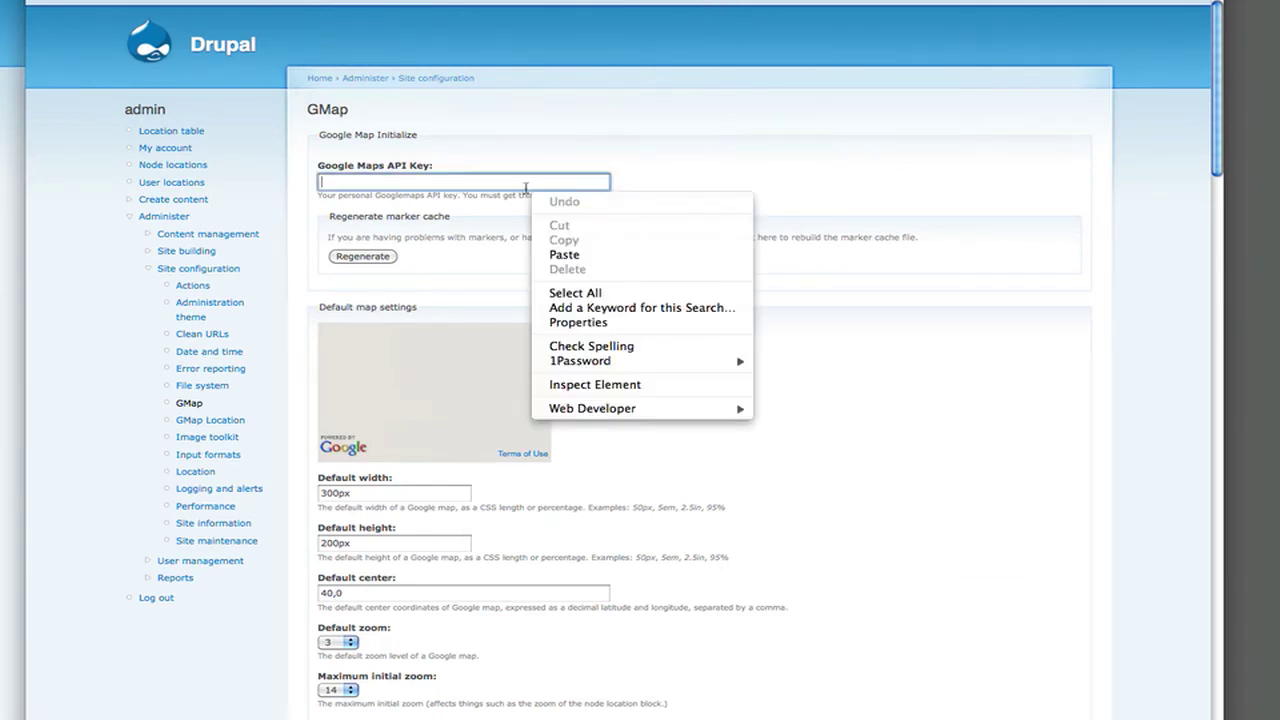
click(550, 254)
Step: Save the GMap configuration so the default map preview loads
scroll(549, 243, down, 1)
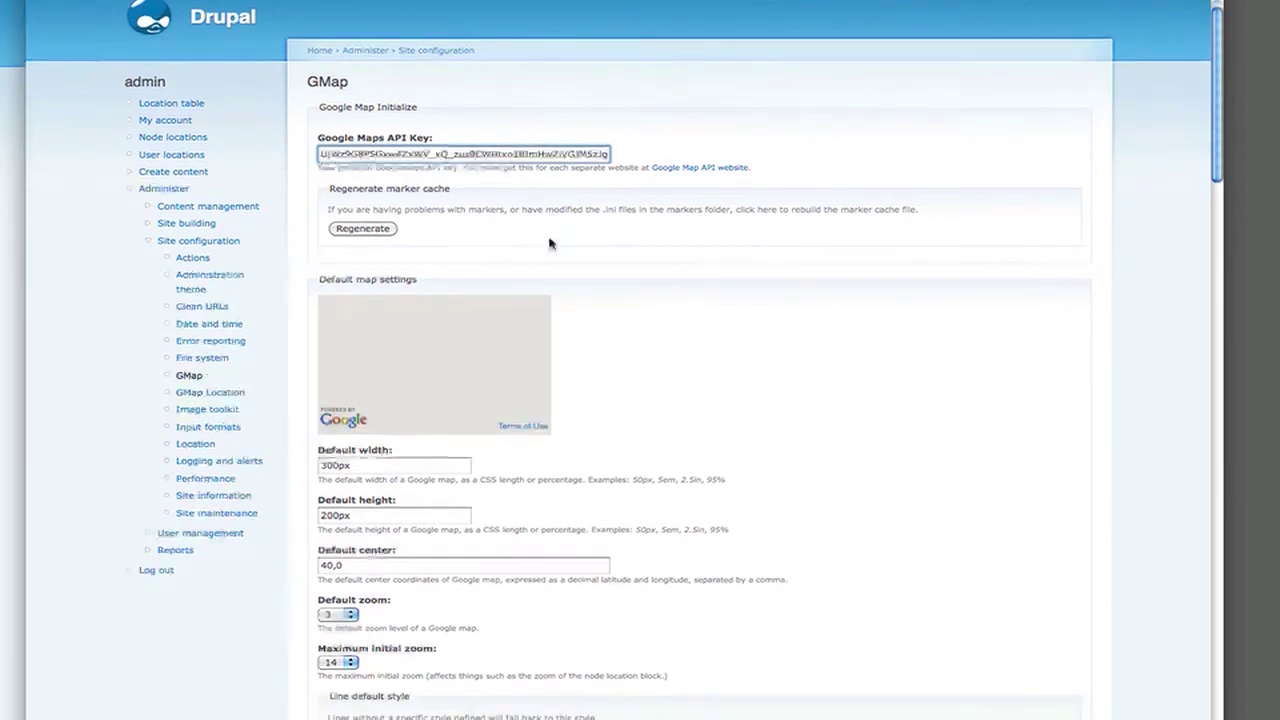
scroll(410, 338, down, 10)
scroll(410, 338, down, 10)
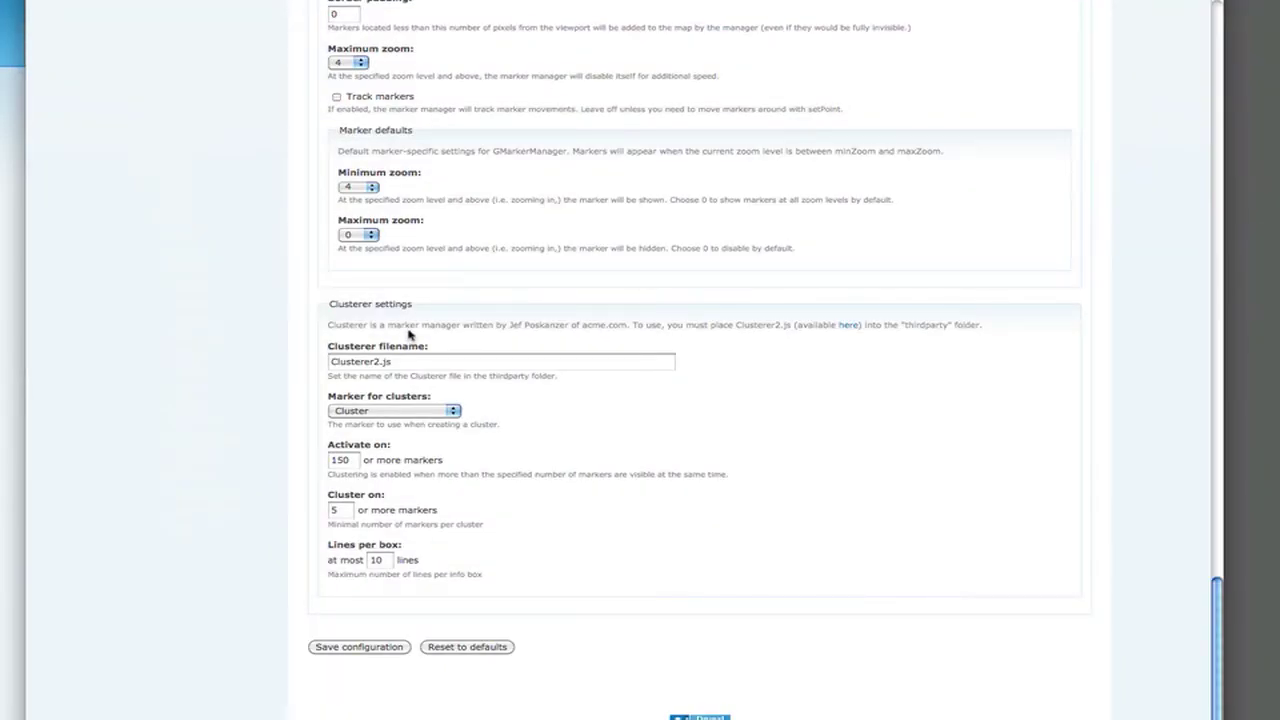
scroll(410, 335, up, 5)
scroll(408, 332, up, 2)
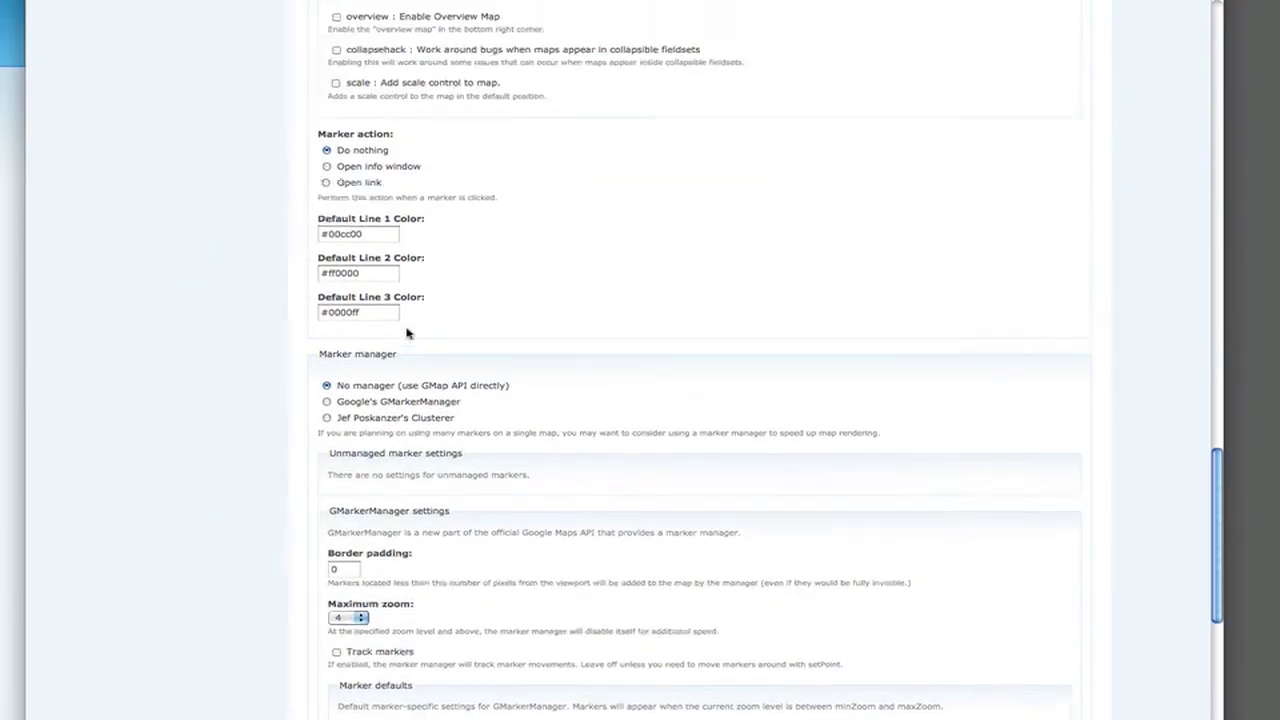
scroll(381, 385, down, 5)
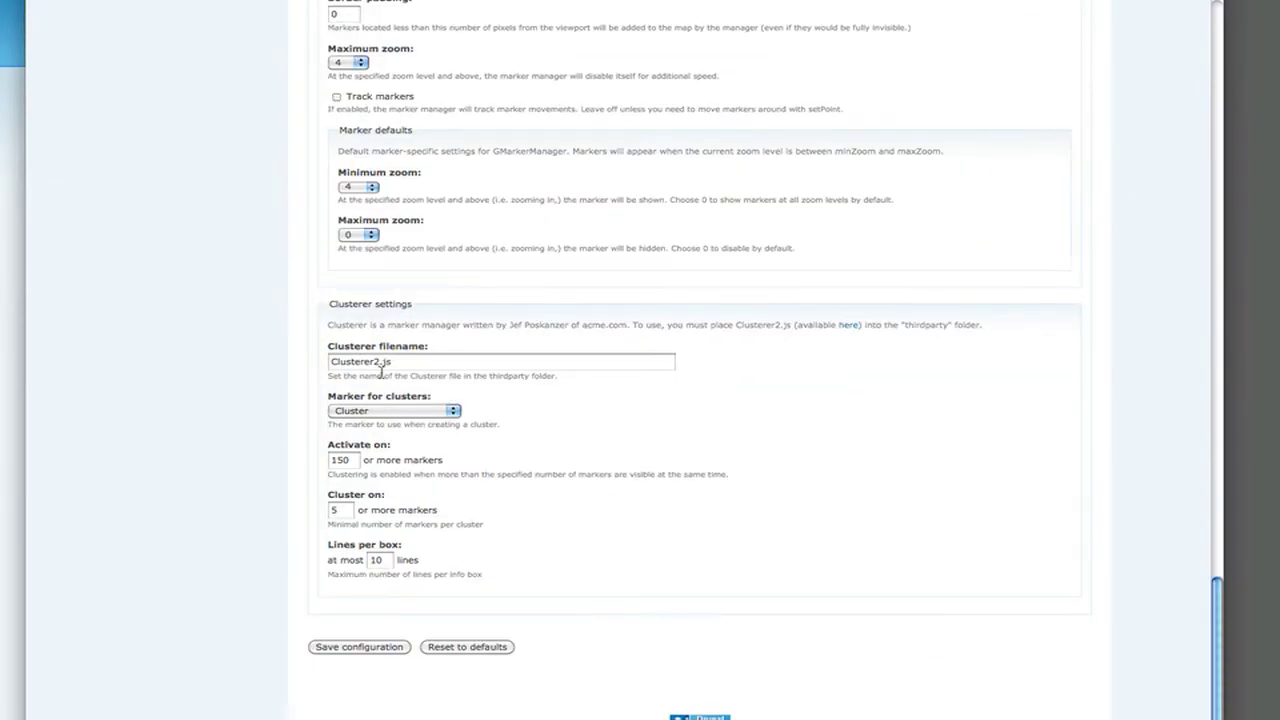
scroll(381, 372, up, 1)
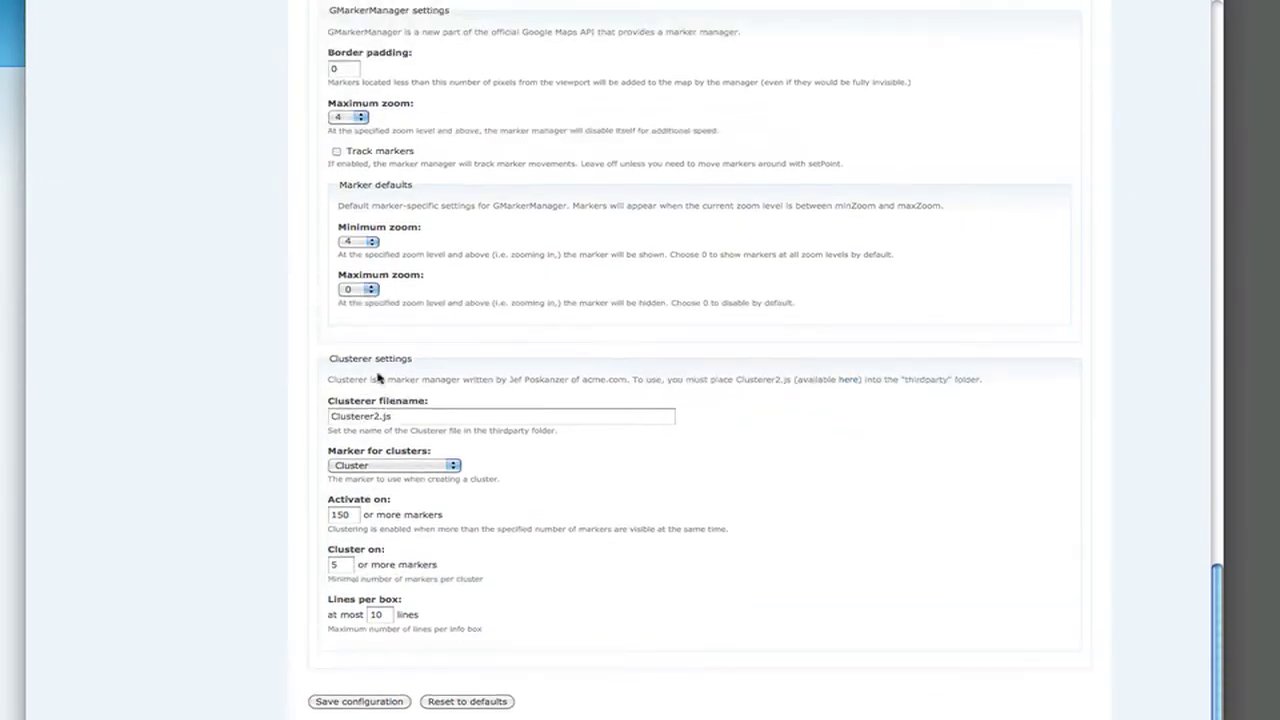
click(366, 706)
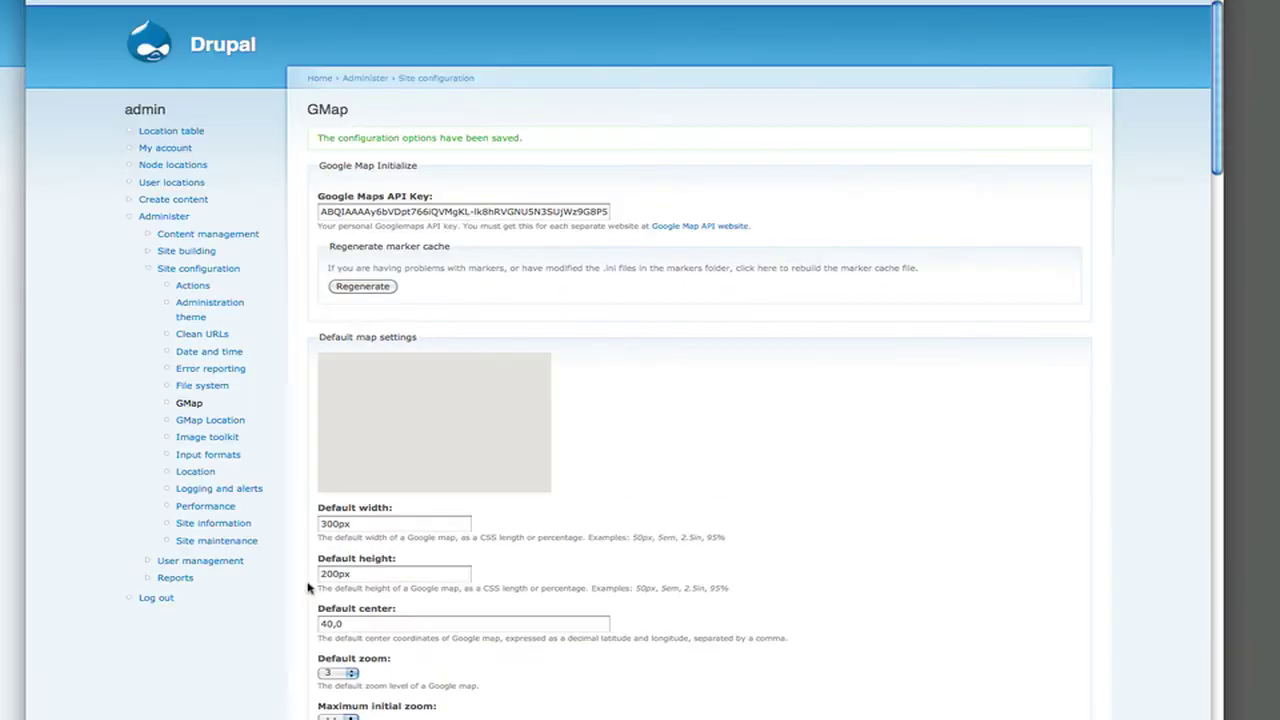
Step: In the Location module settings, tick 'Use a Google Map to set latitude and longitude'
click(187, 473)
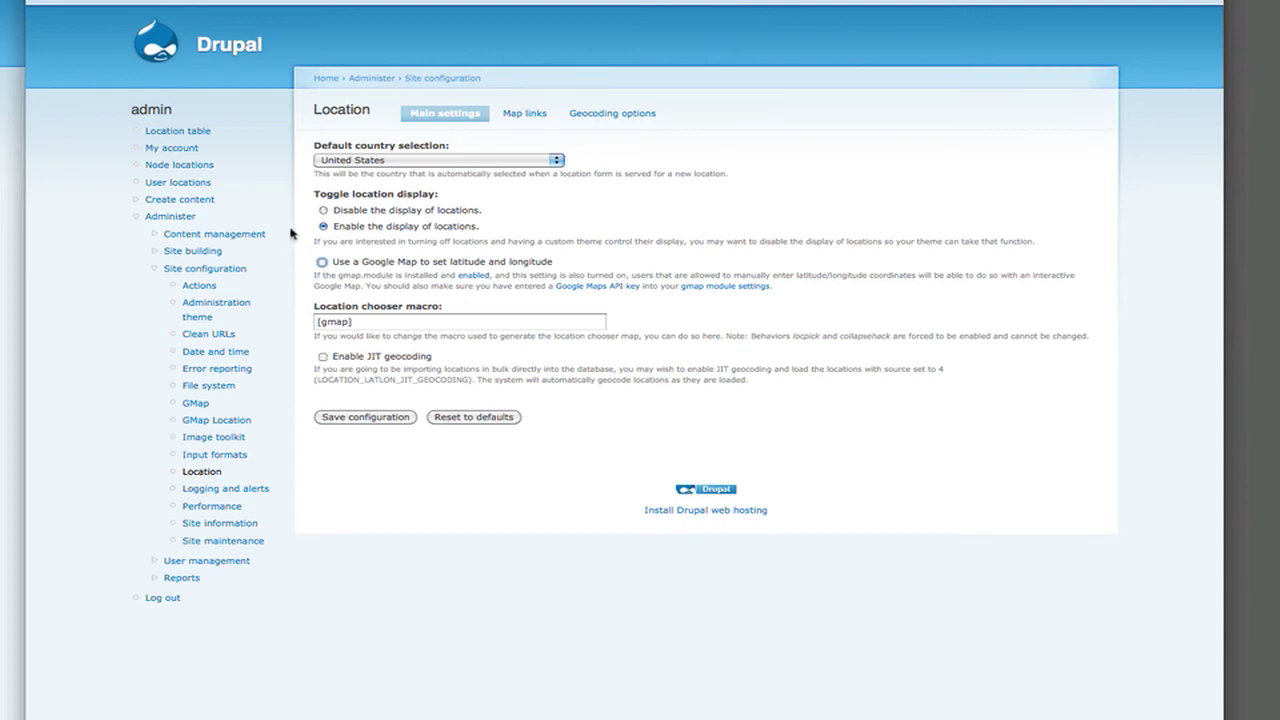
key(space)
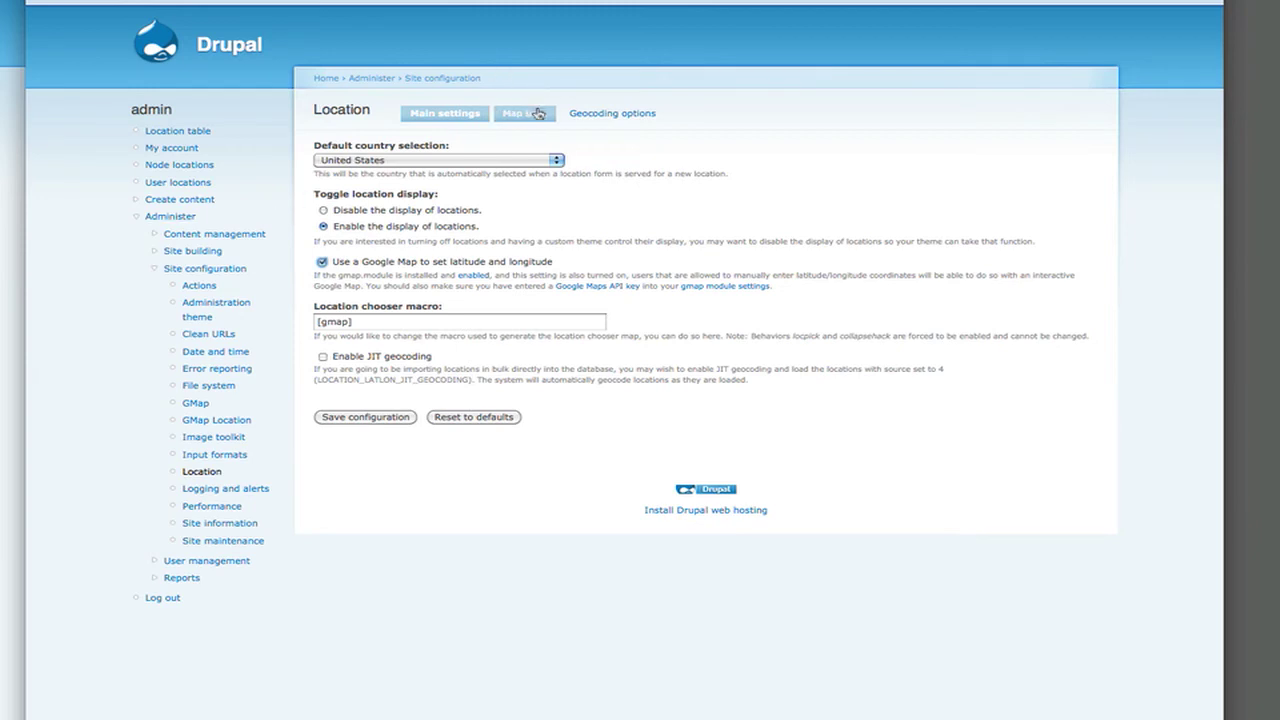
Step: Review the per-country Map links settings, with Google Maps ticked for Australia
key(Return)
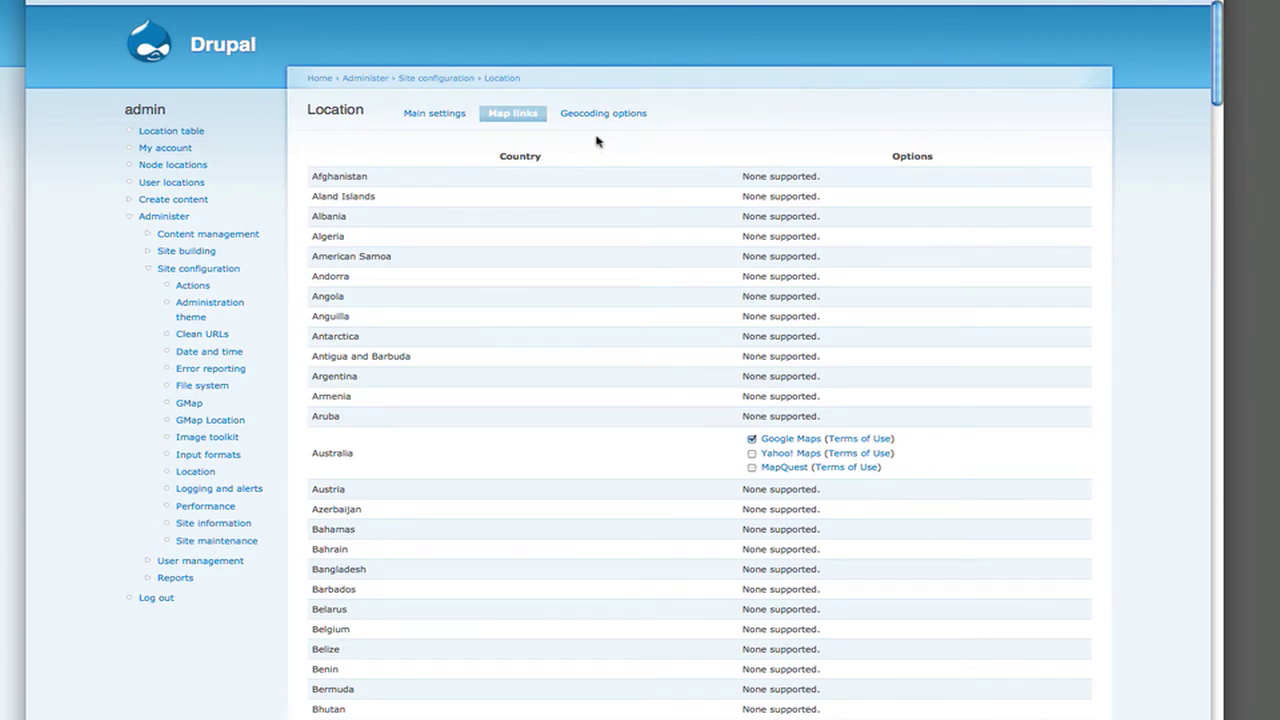
scroll(580, 112, down, 5)
scroll(562, 108, down, 3)
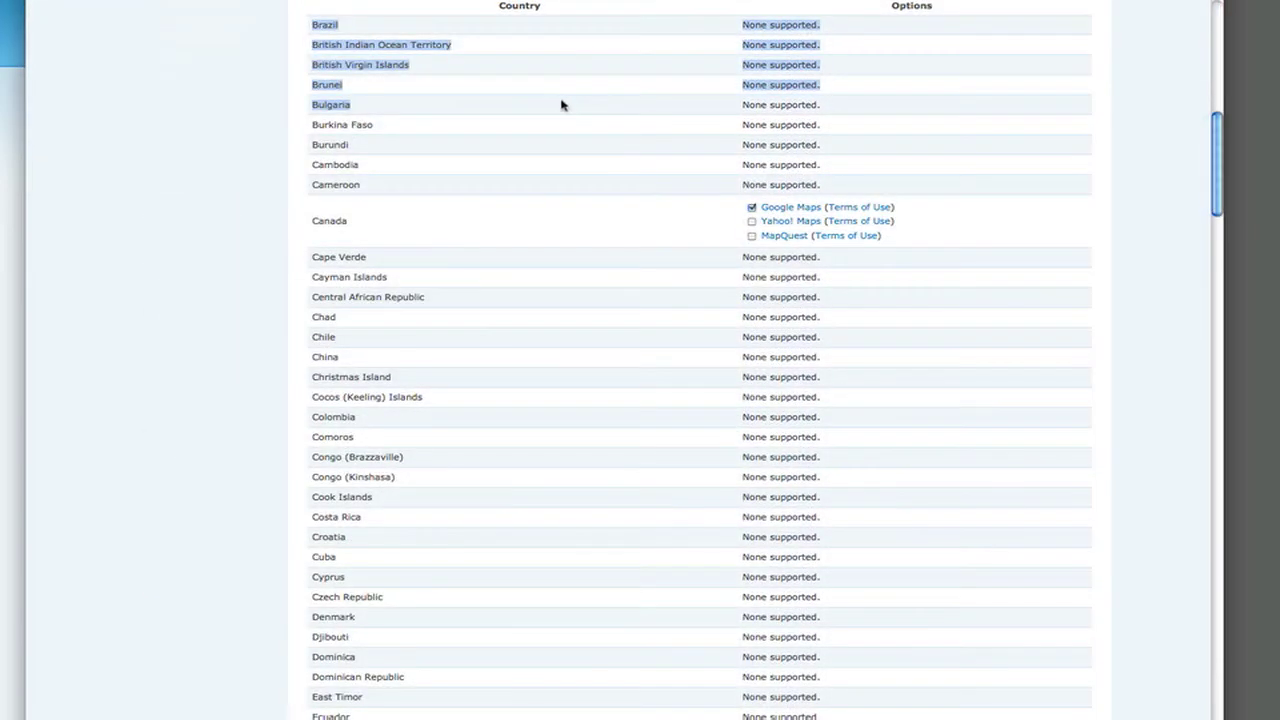
scroll(540, 92, down, 2)
scroll(533, 88, up, 3)
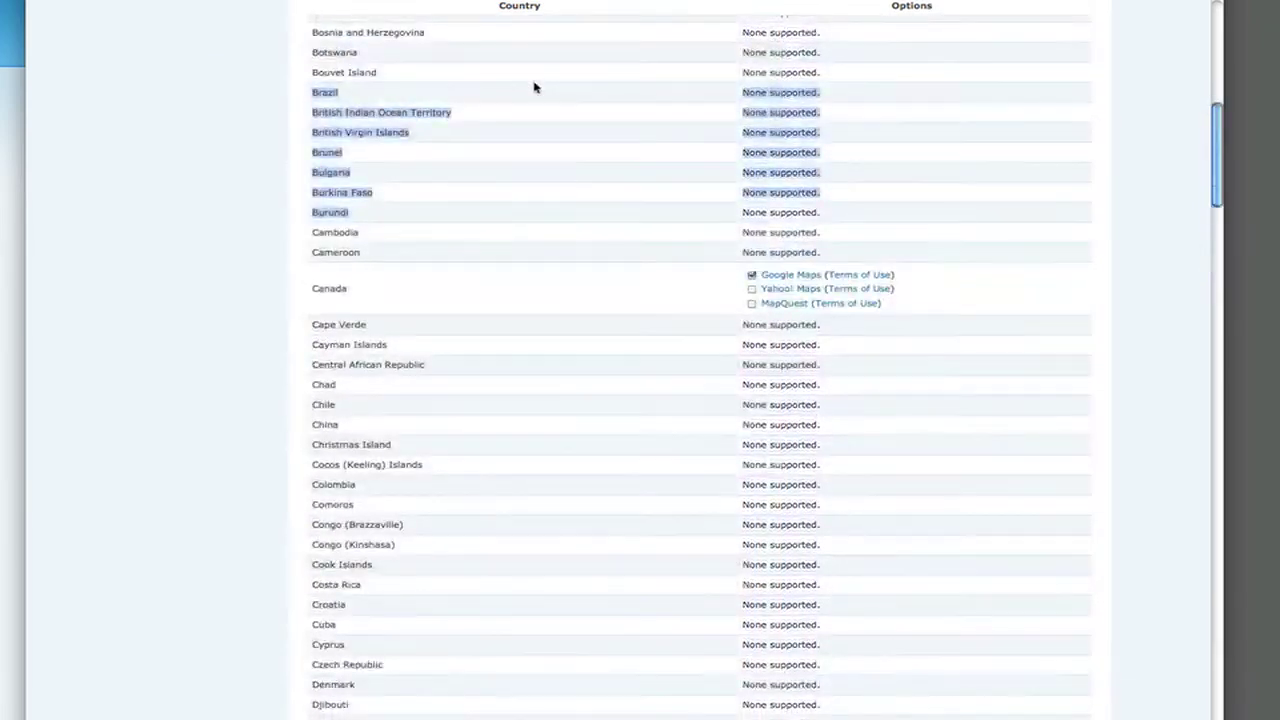
scroll(531, 88, down, 5)
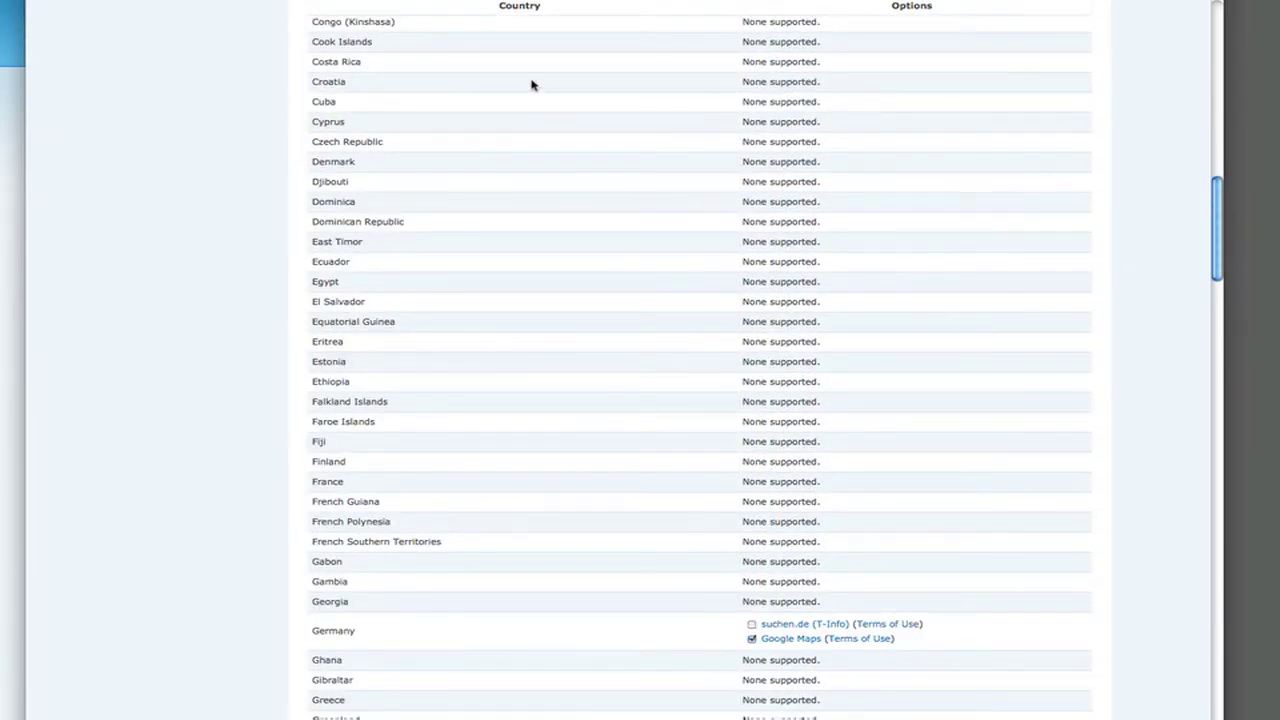
scroll(531, 85, up, 12)
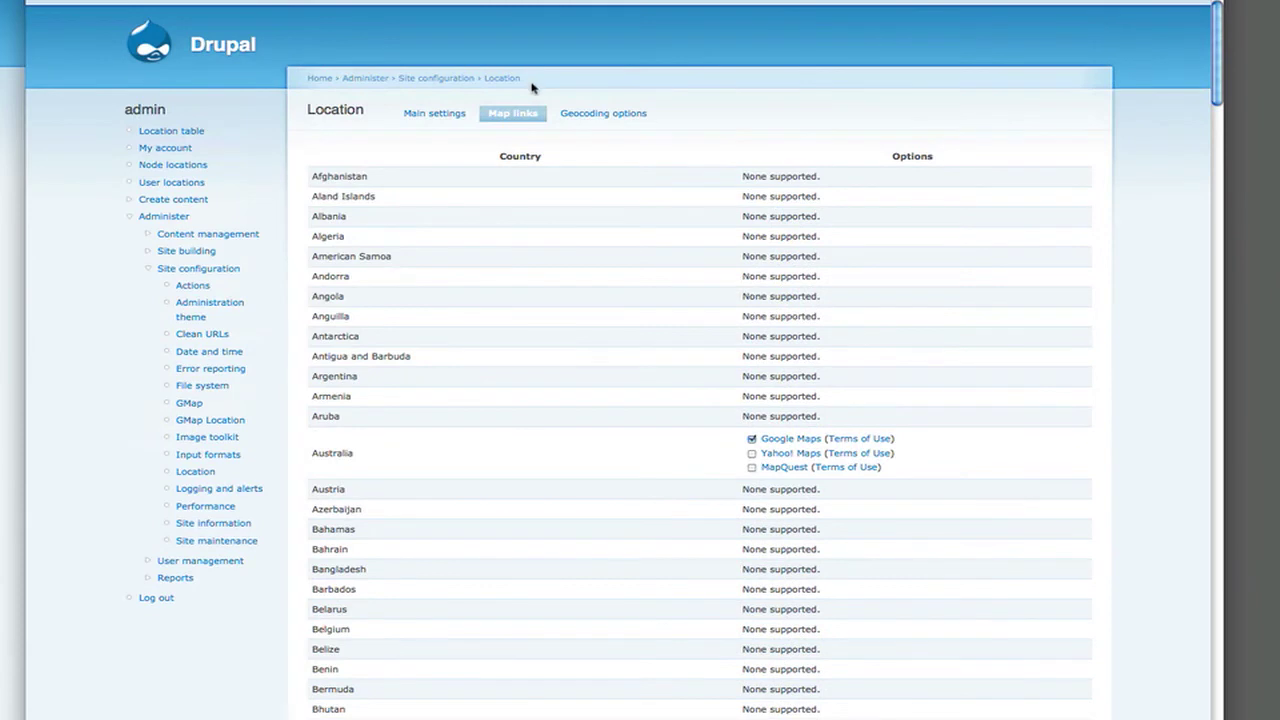
Step: On Main settings, enable setting coordinates with a Google Map and save the configuration
click(453, 113)
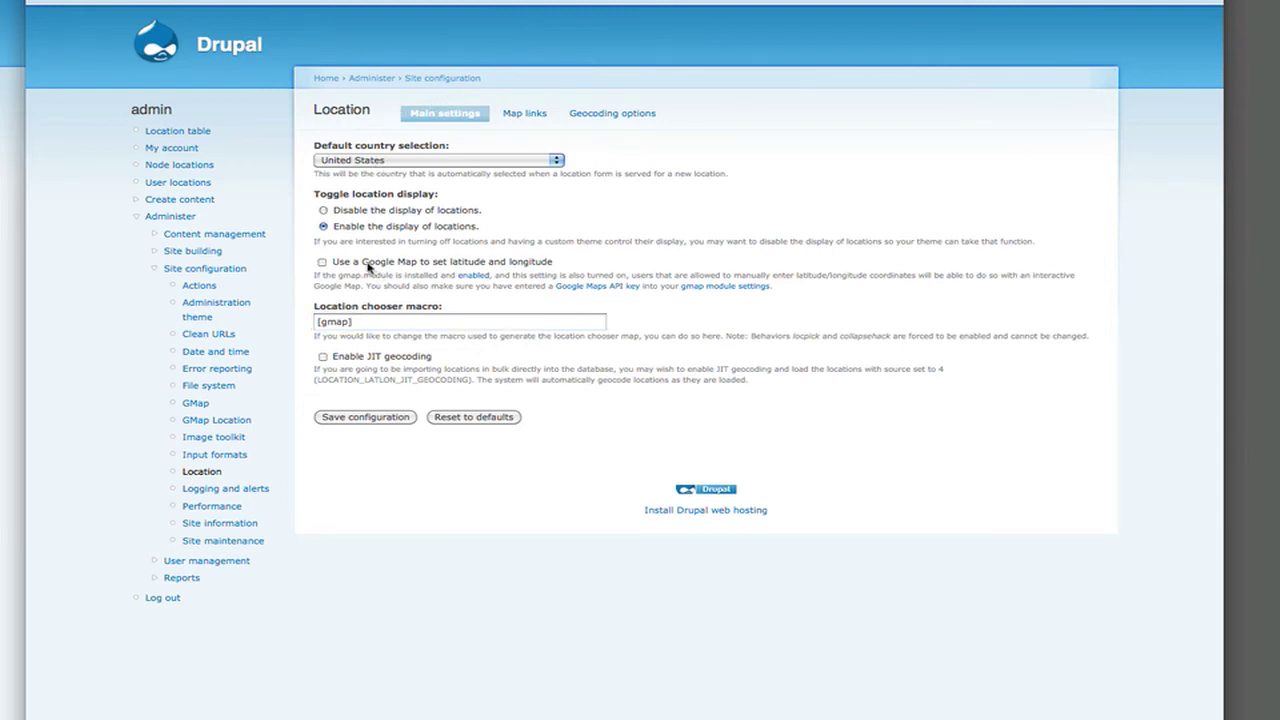
click(323, 263)
click(328, 416)
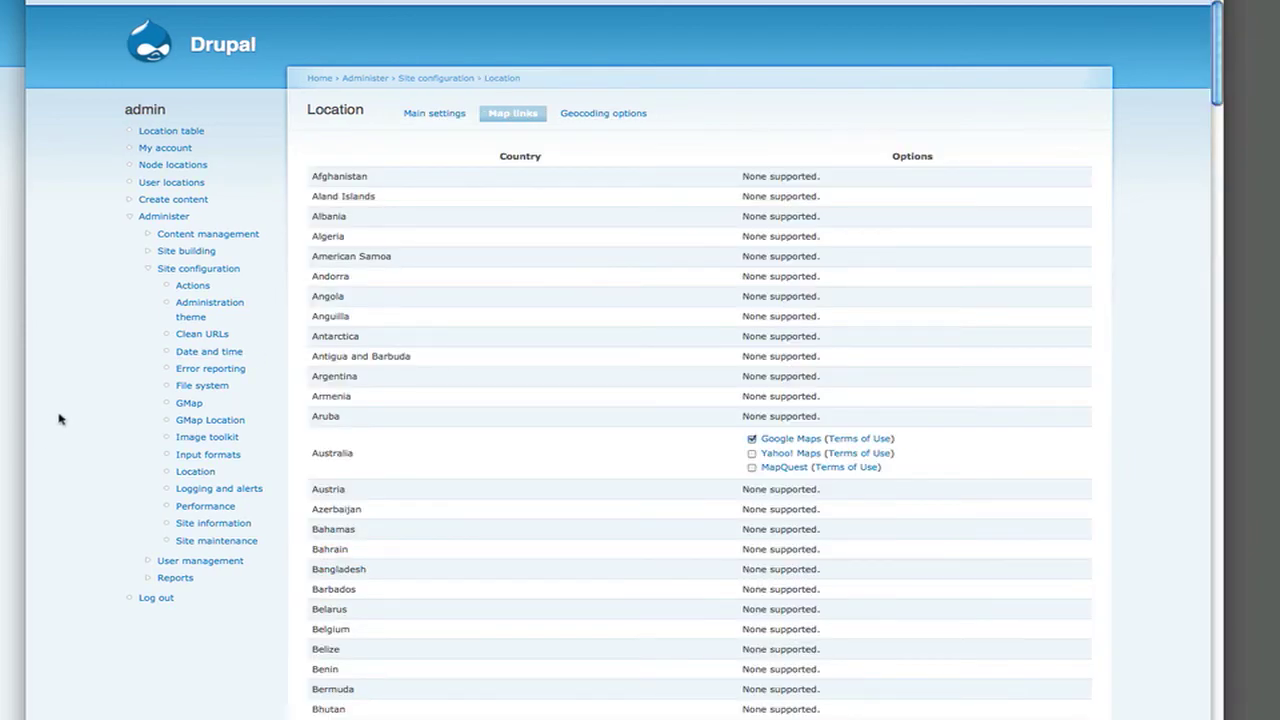
scroll(360, 166, down, 20)
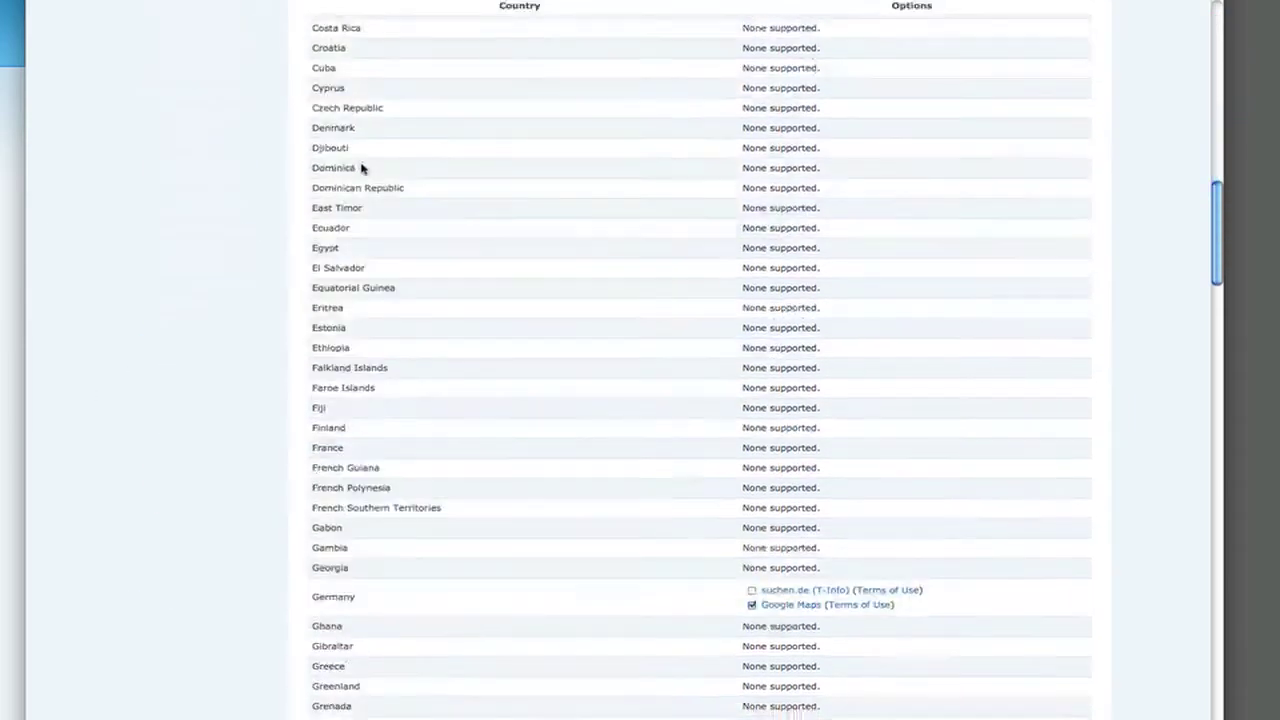
scroll(360, 166, up, 20)
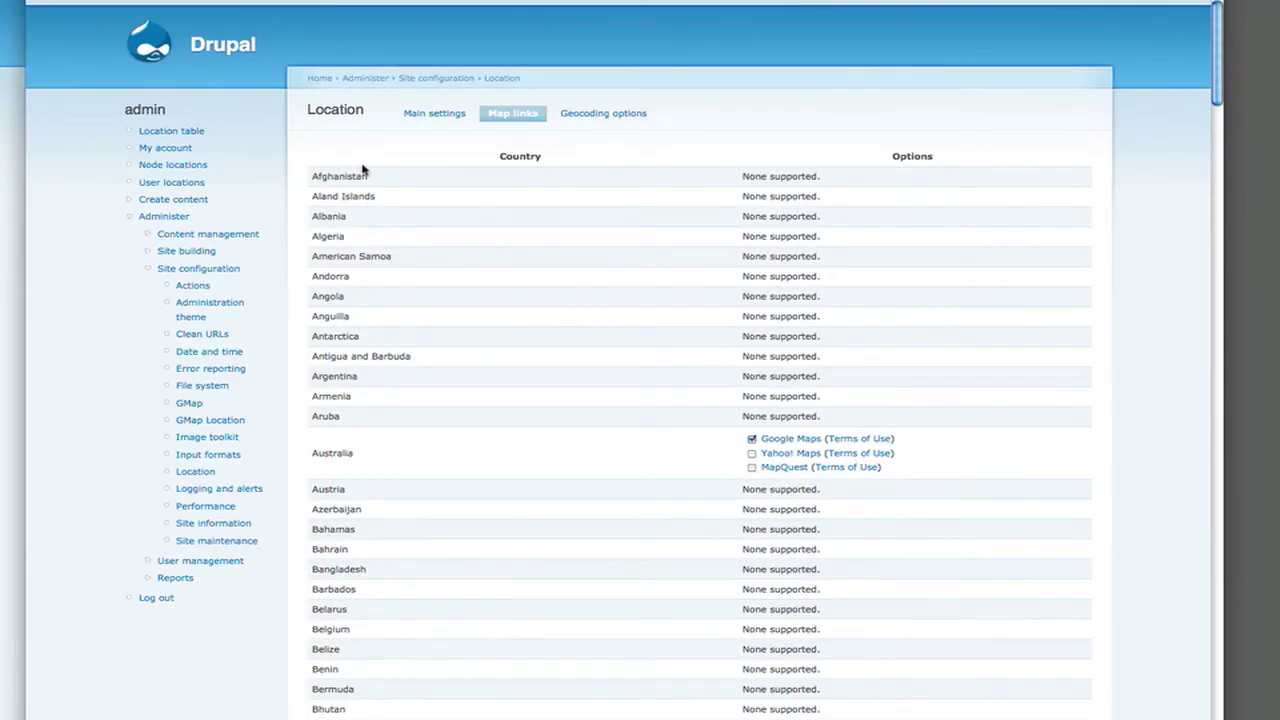
Step: Start a new Event and expand its Location fieldset, leaving Menu settings collapsed
click(205, 200)
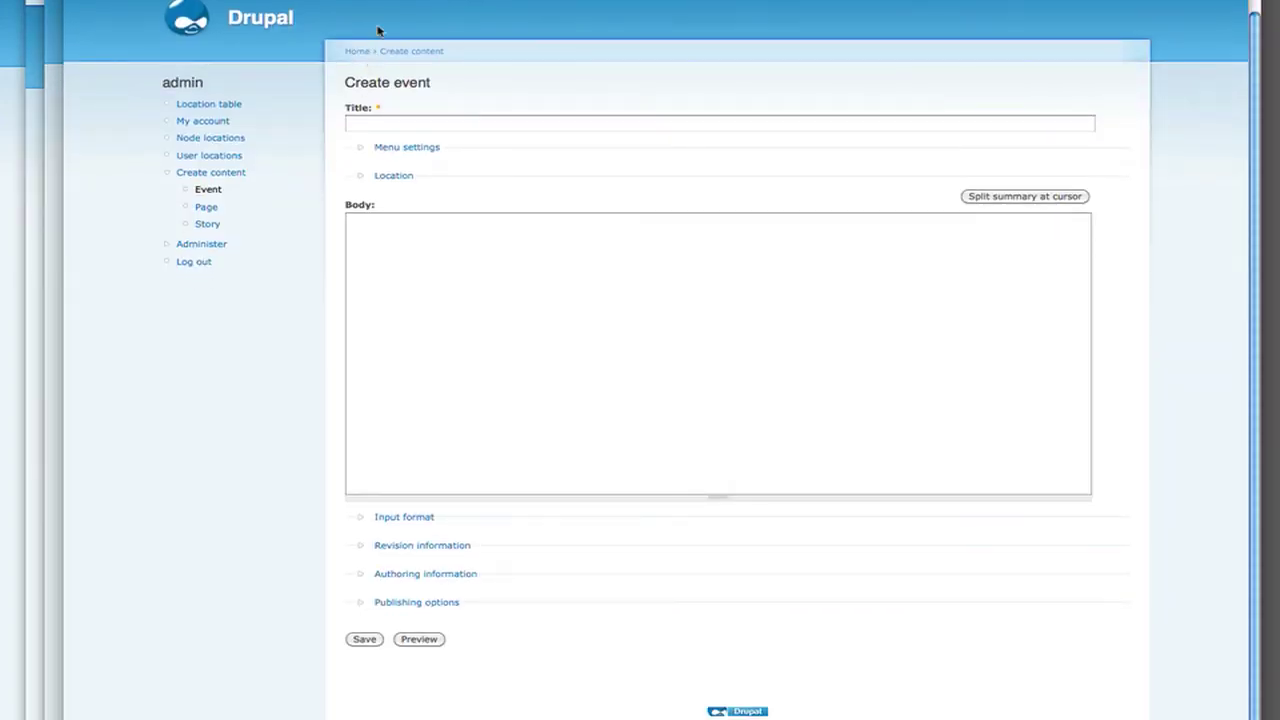
scroll(400, 169, up, 1)
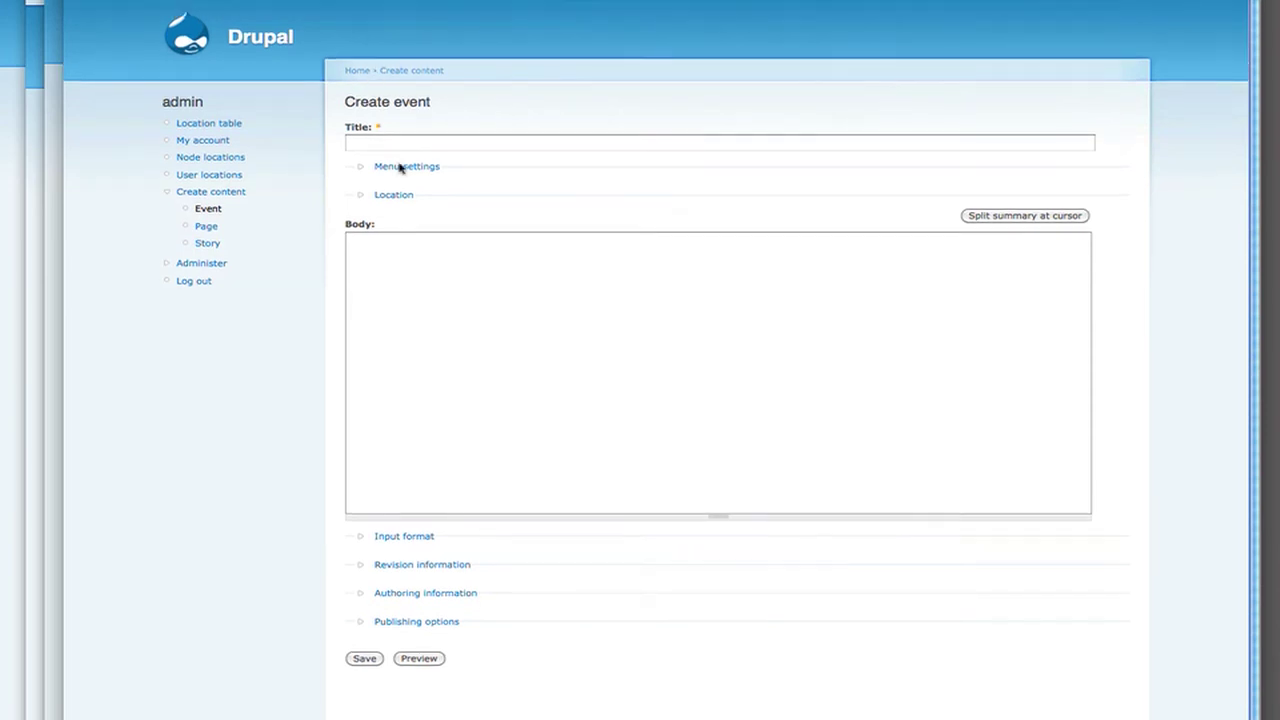
click(406, 166)
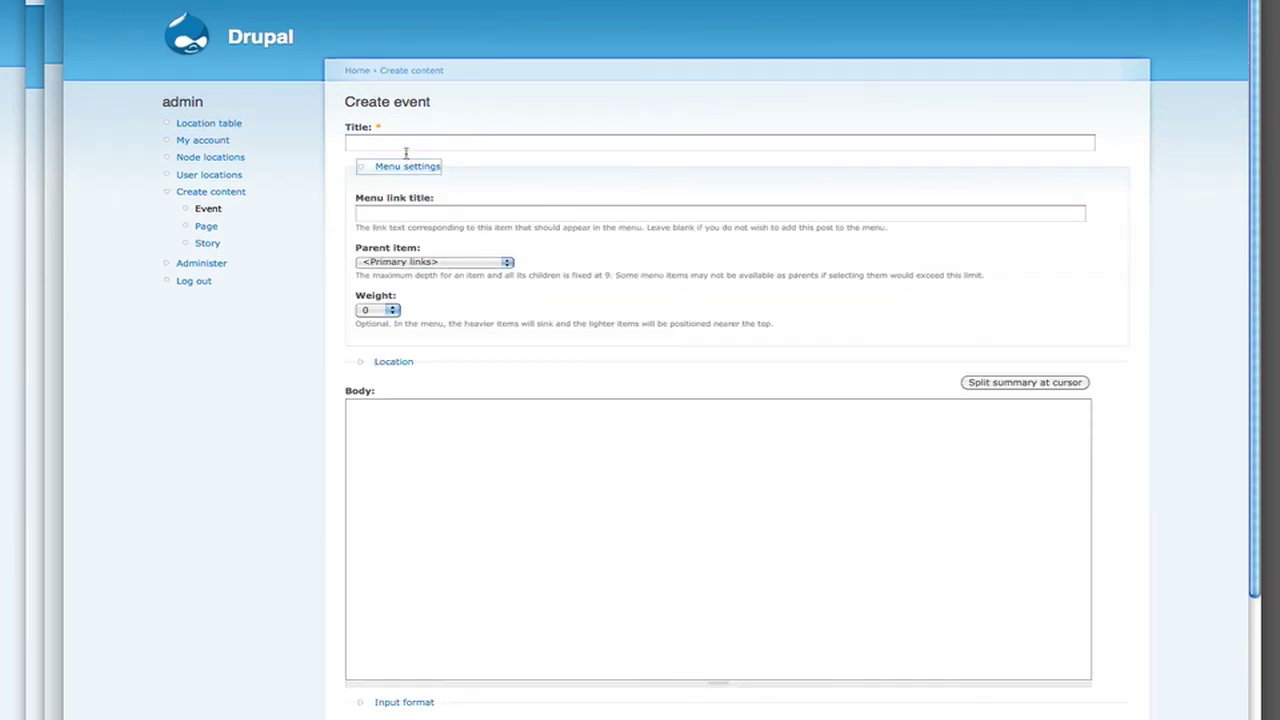
click(403, 167)
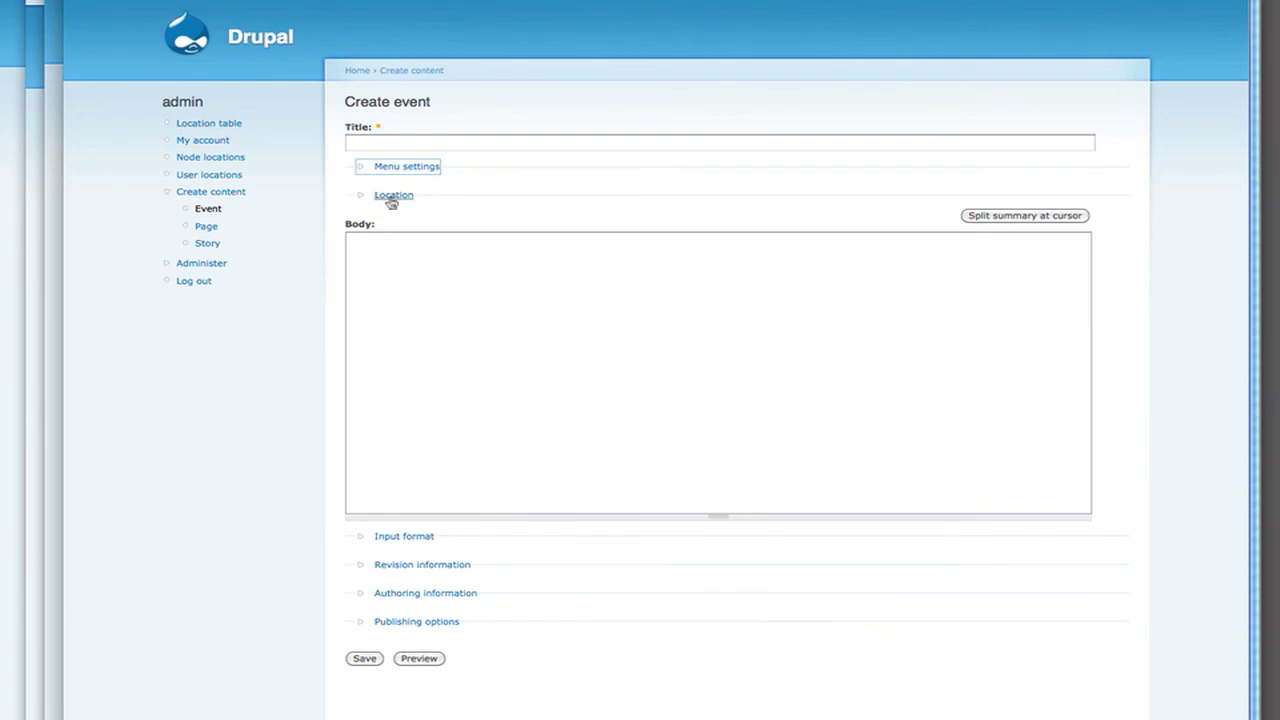
click(393, 195)
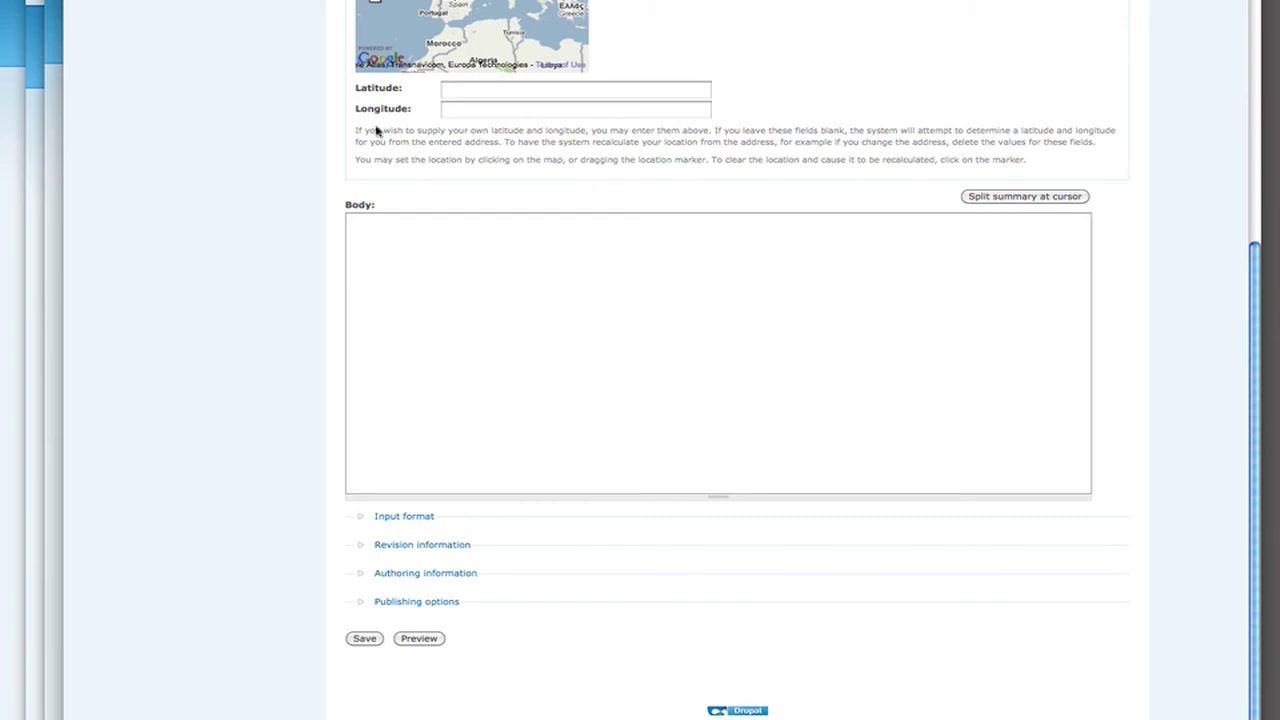
Step: Pan the location map over to Arabia and East Africa
scroll(378, 131, up, 2)
scroll(622, 280, up, 9)
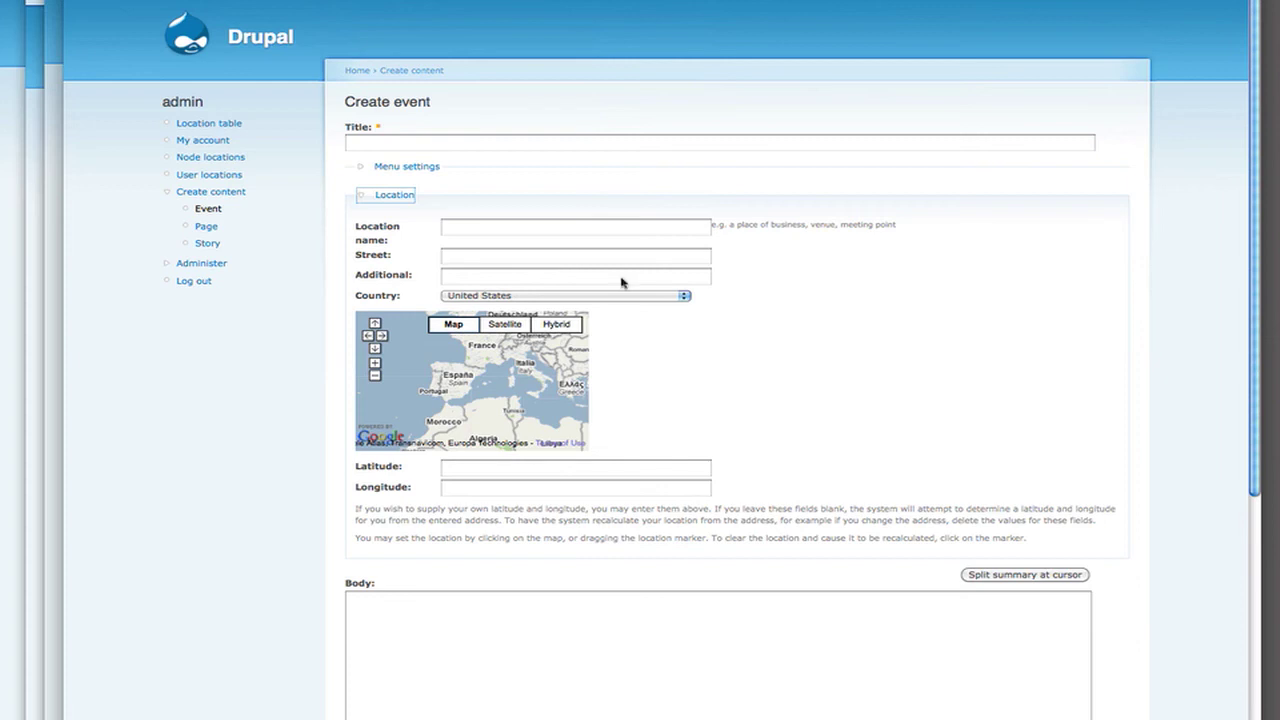
scroll(622, 282, down, 11)
scroll(622, 280, up, 11)
drag(562, 395, 380, 294)
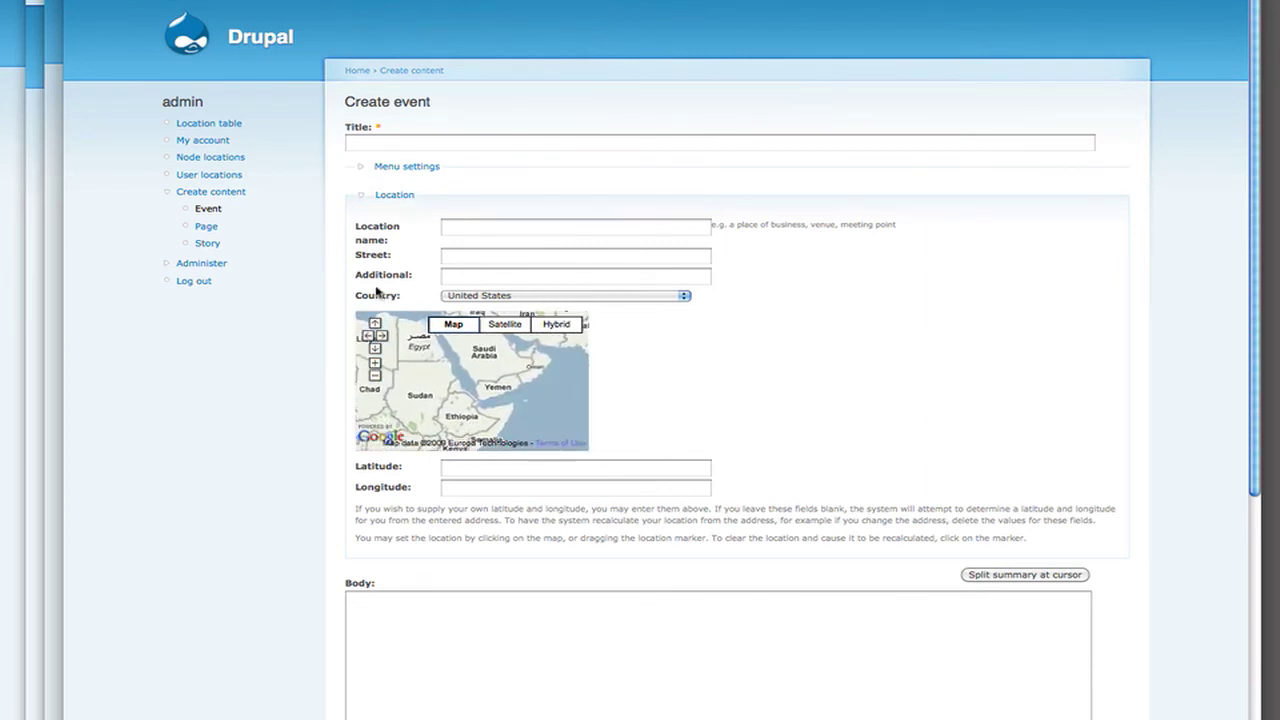
Step: Drop a location marker on the map and enter the event title 'd'
click(488, 360)
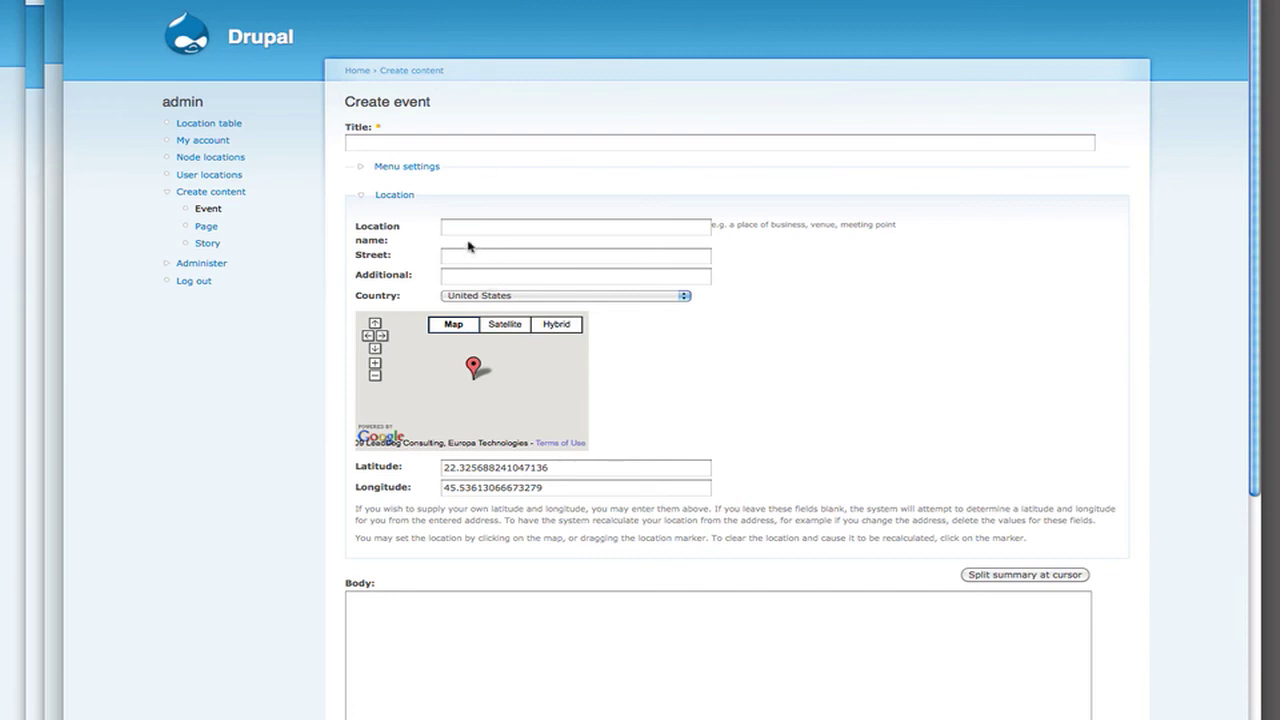
click(590, 140)
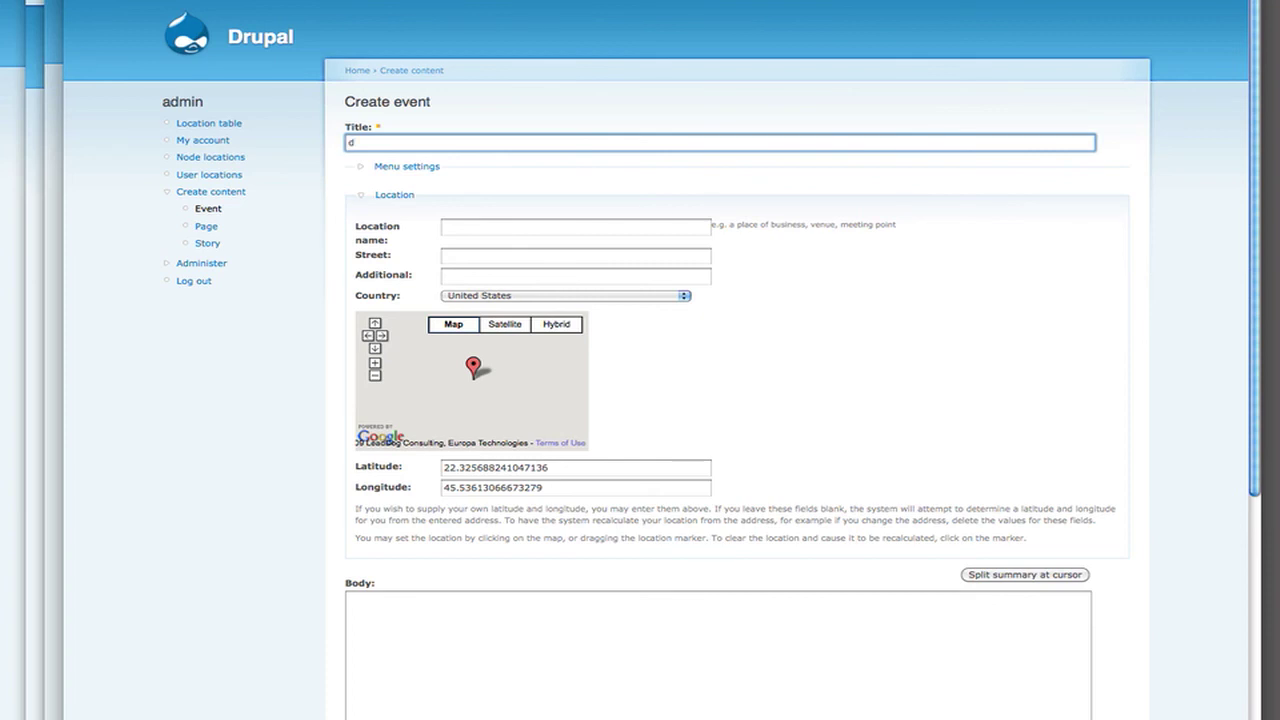
scroll(663, 293, down, 2)
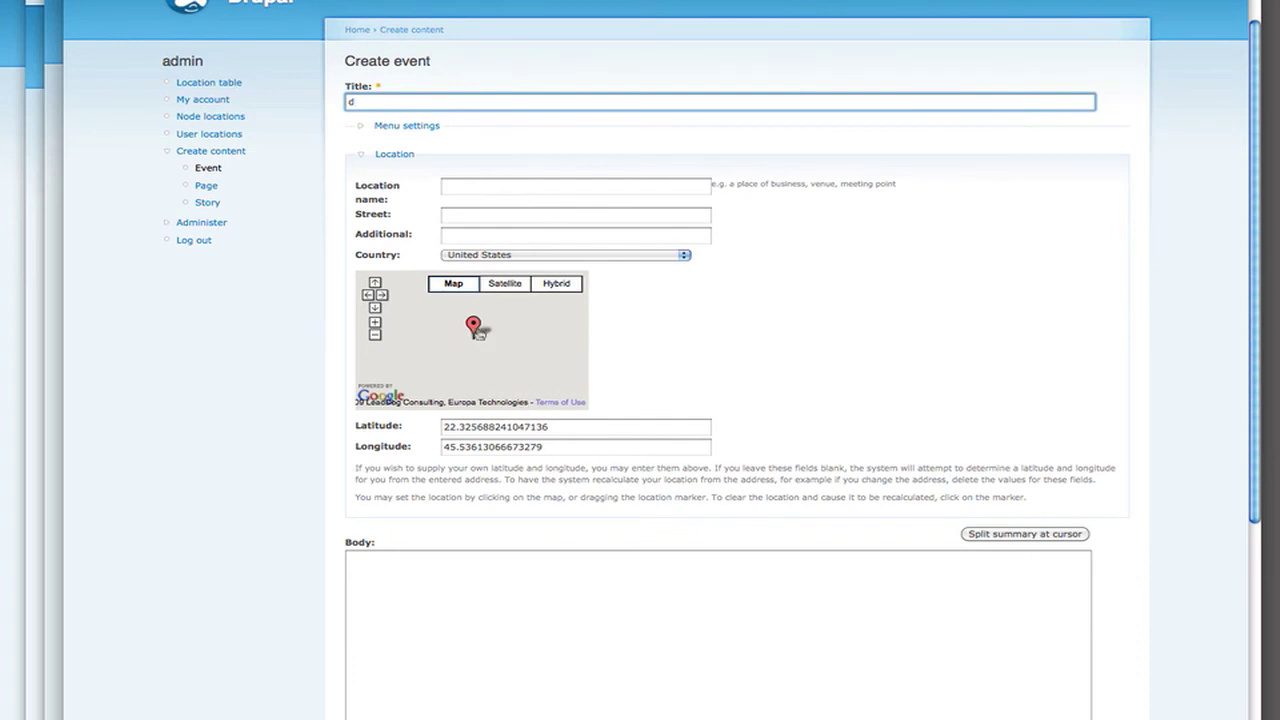
Step: Drag and zoom the marker to near Riyadh at 24.916331404599095, 46.93359375
mouse_move(474, 328)
mouse_down()
mouse_move(488, 312)
mouse_move(530, 335)
mouse_move(535, 370)
mouse_up()
mouse_move(561, 307)
mouse_down()
mouse_move(617, 166)
mouse_move(415, 241)
mouse_move(382, 340)
mouse_move(438, 368)
mouse_move(449, 359)
mouse_up()
double_click(442, 358)
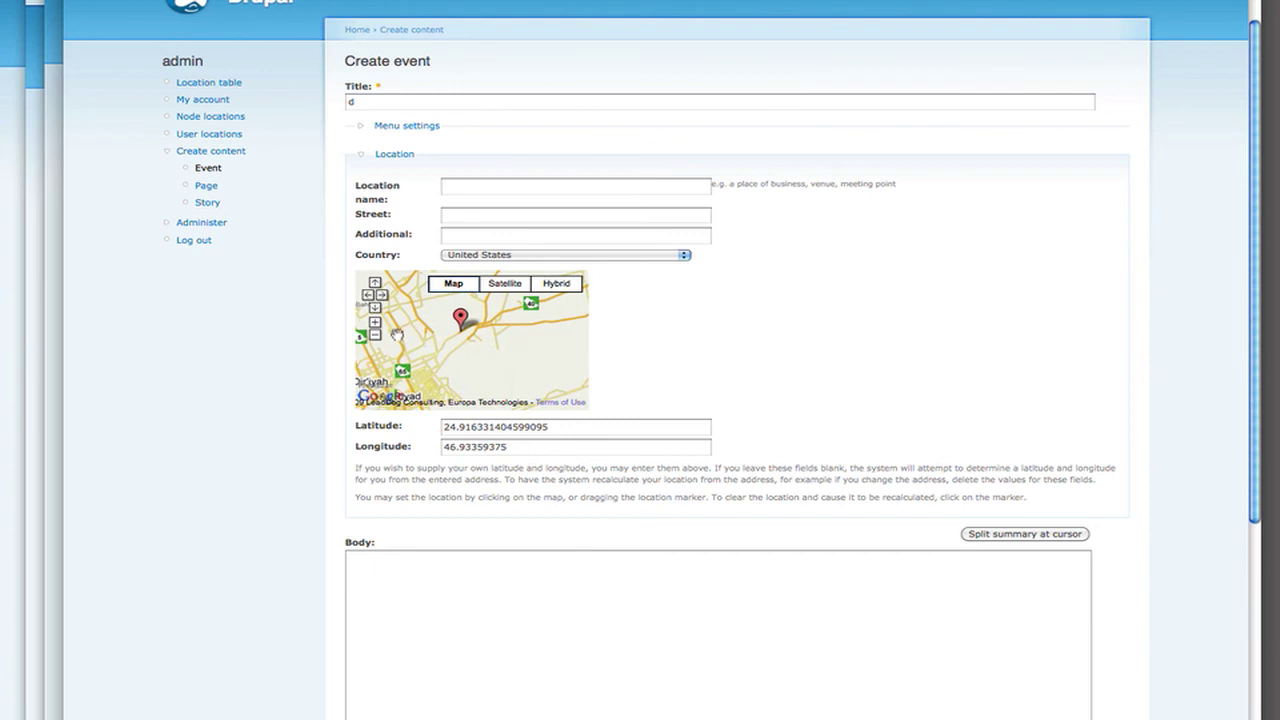
drag(403, 347, 469, 323)
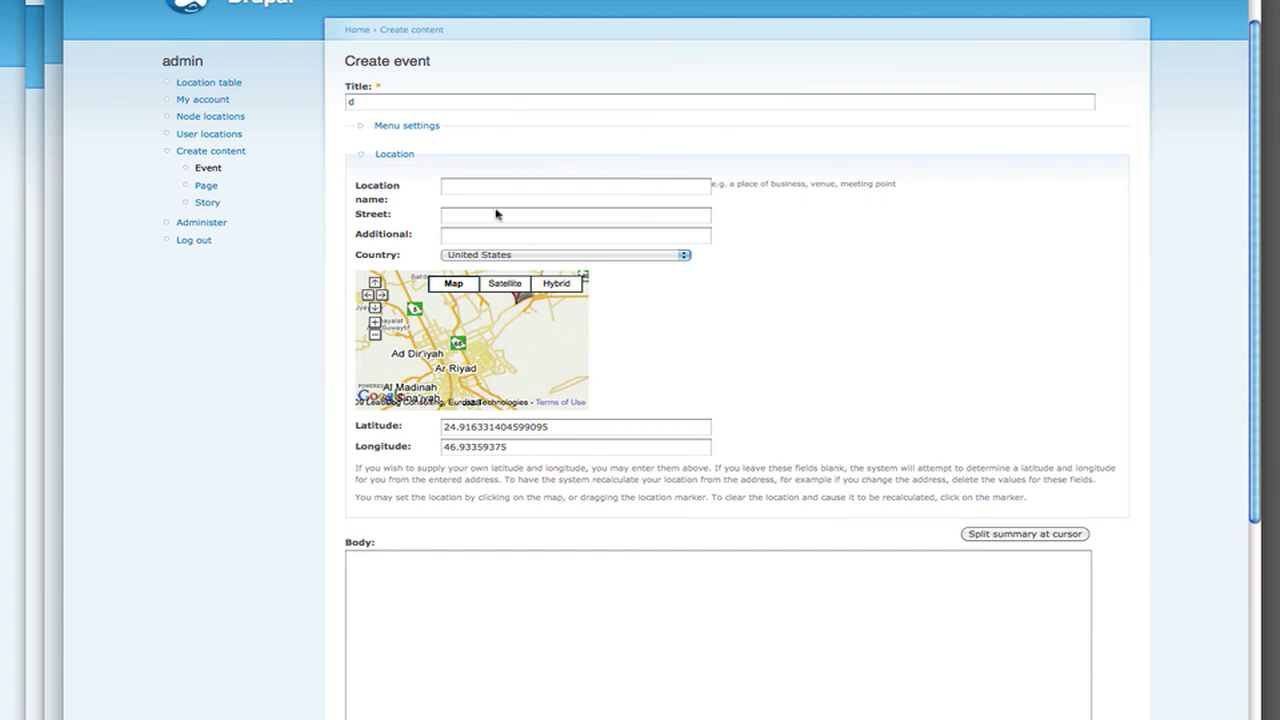
drag(360, 411, 378, 360)
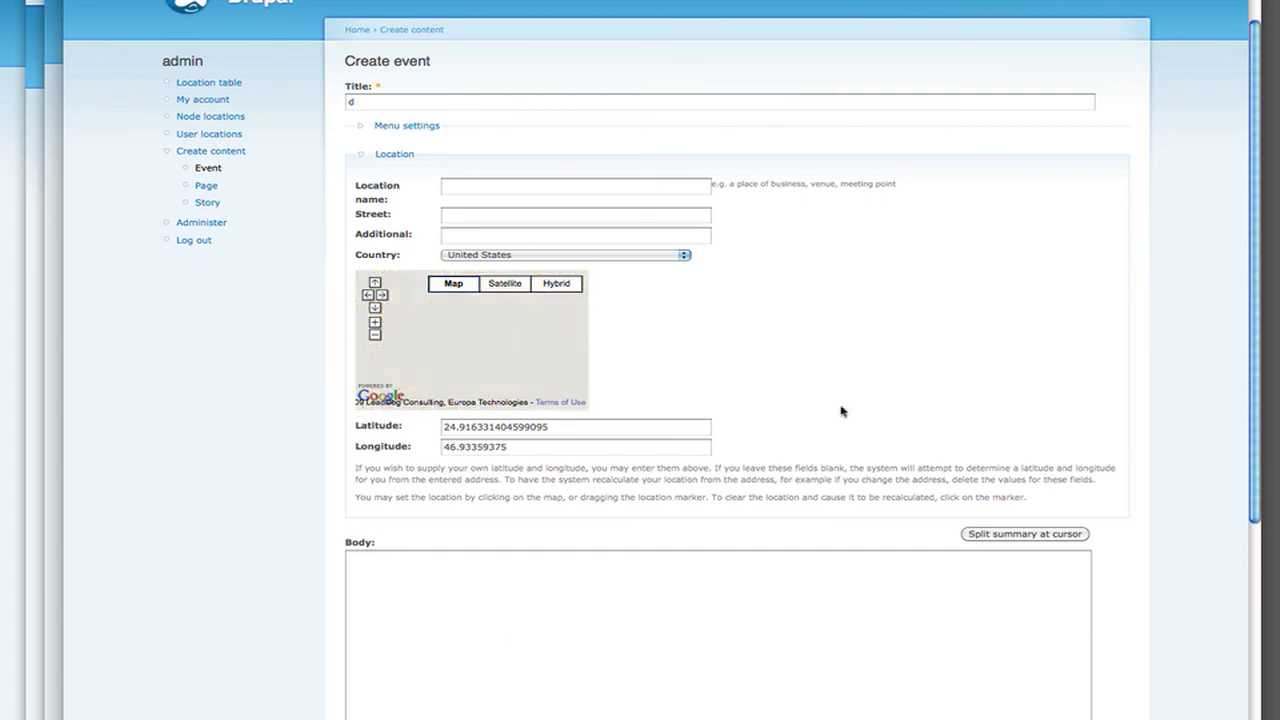
scroll(975, 356, up, 1)
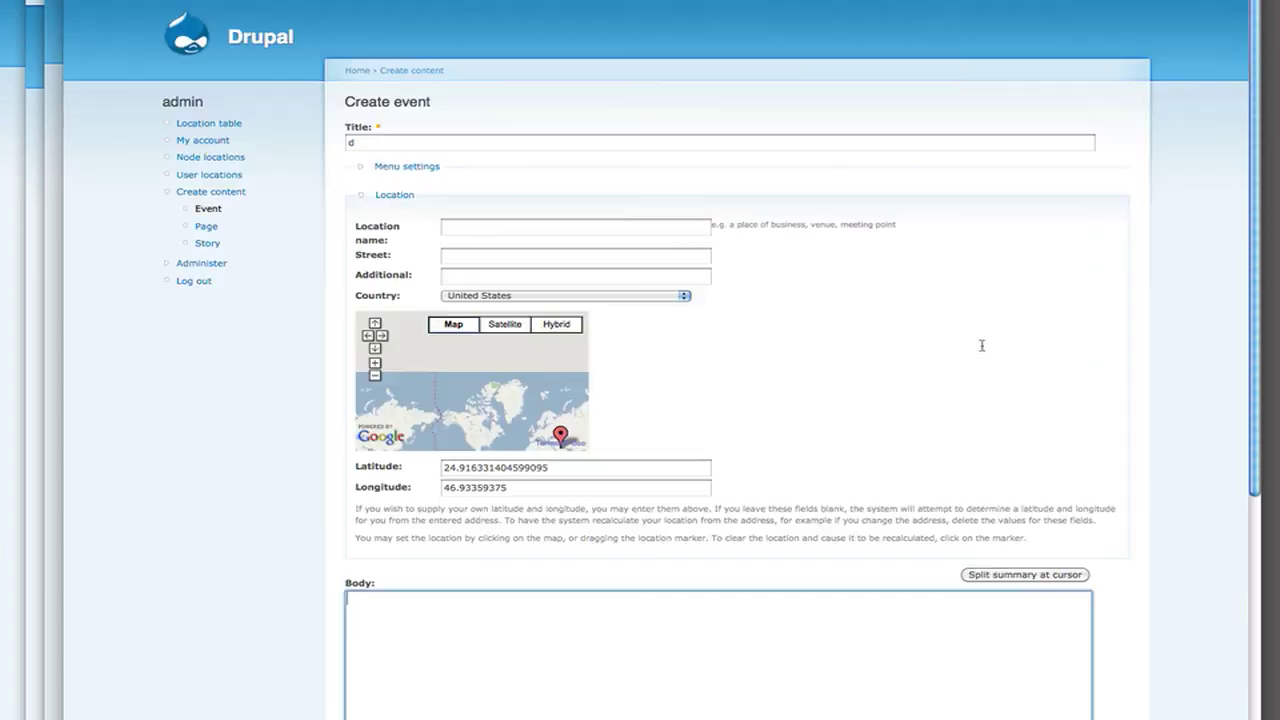
scroll(1029, 394, down, 5)
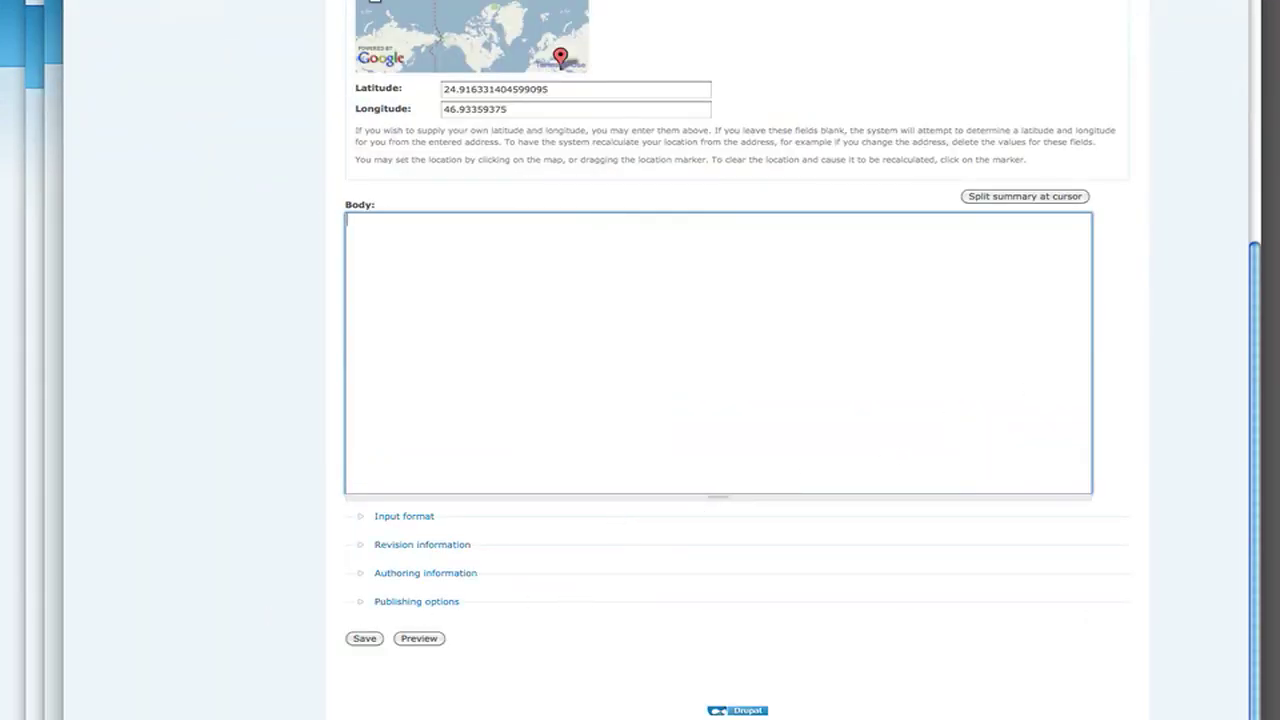
click(369, 638)
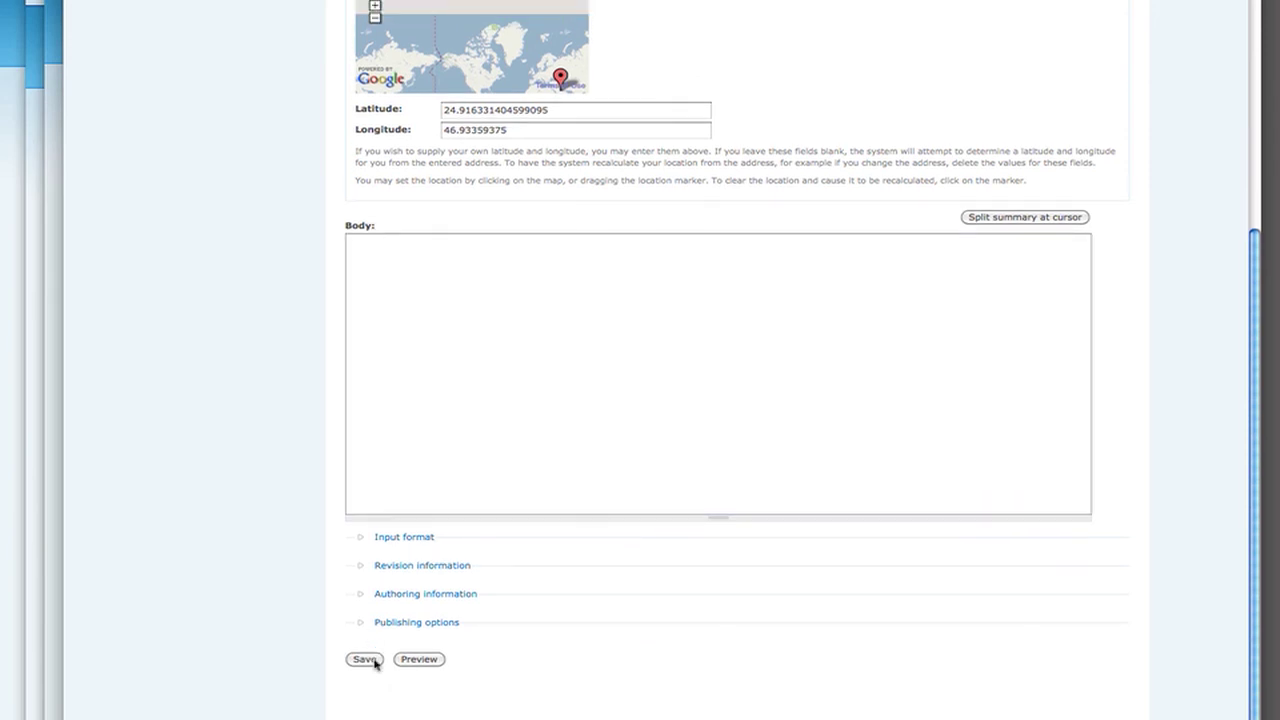
Step: Save event 'd' and view its location near Ar Riyad in Google Maps
click(366, 660)
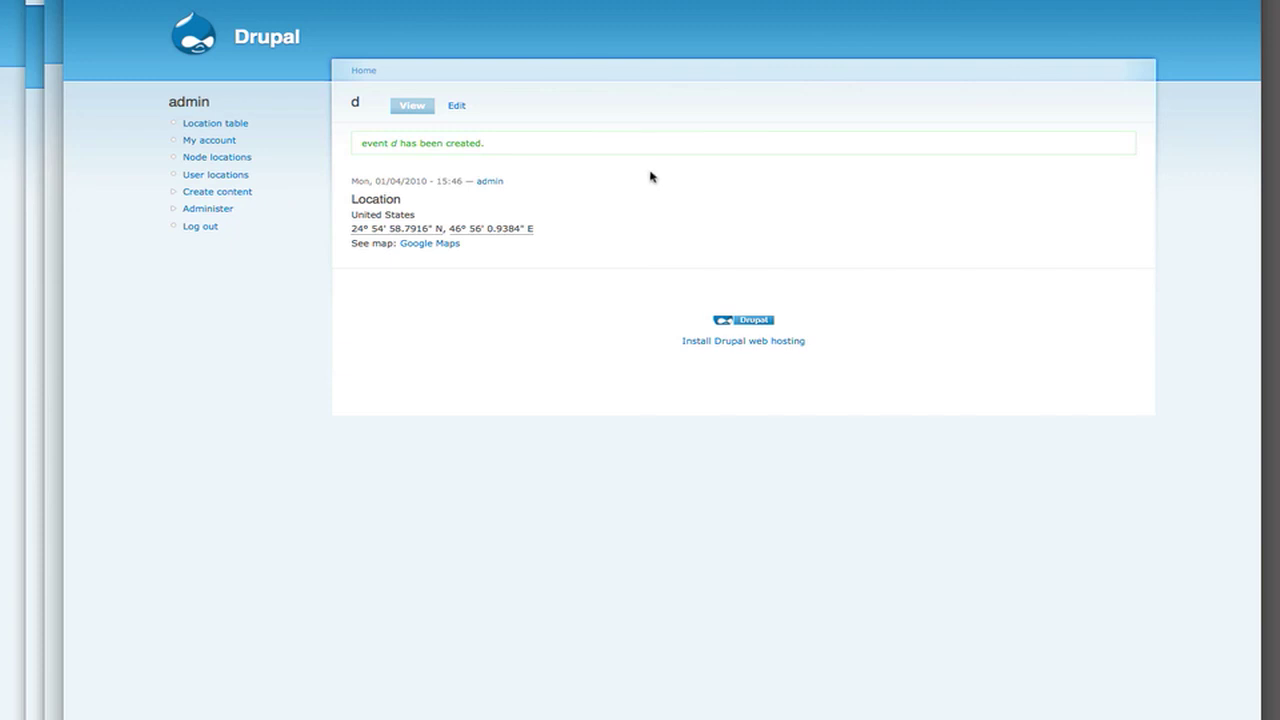
click(430, 243)
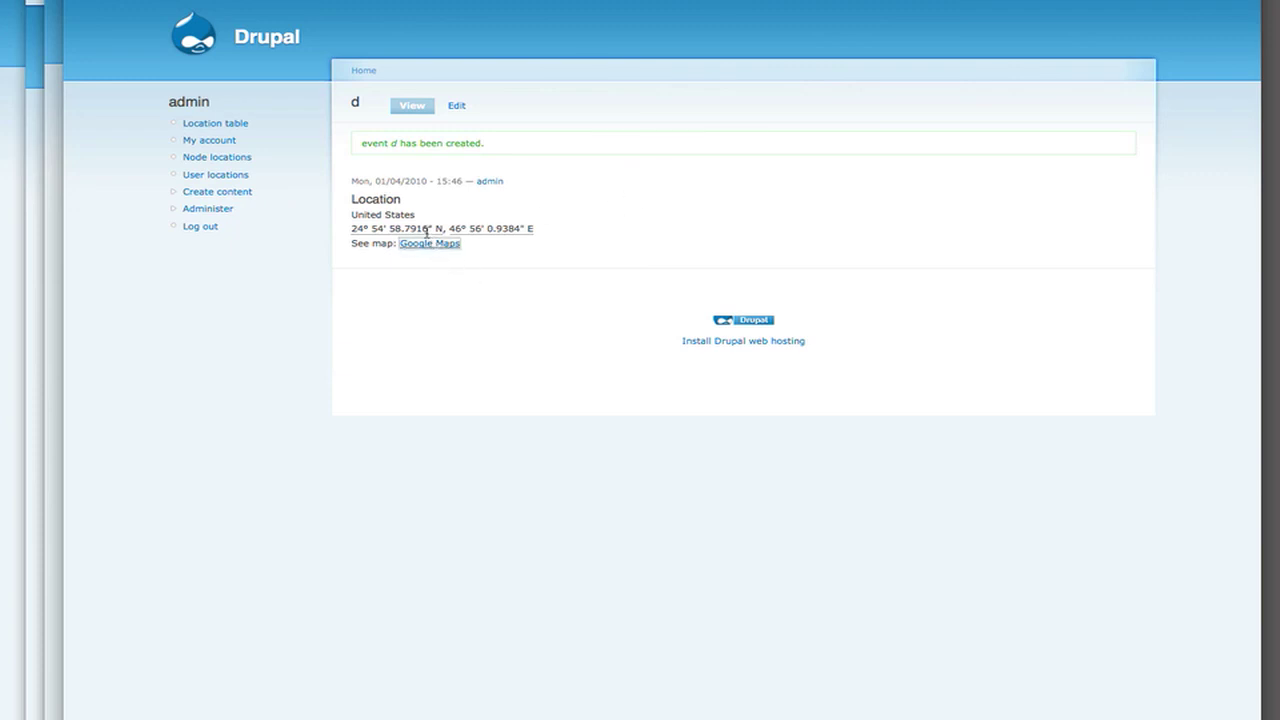